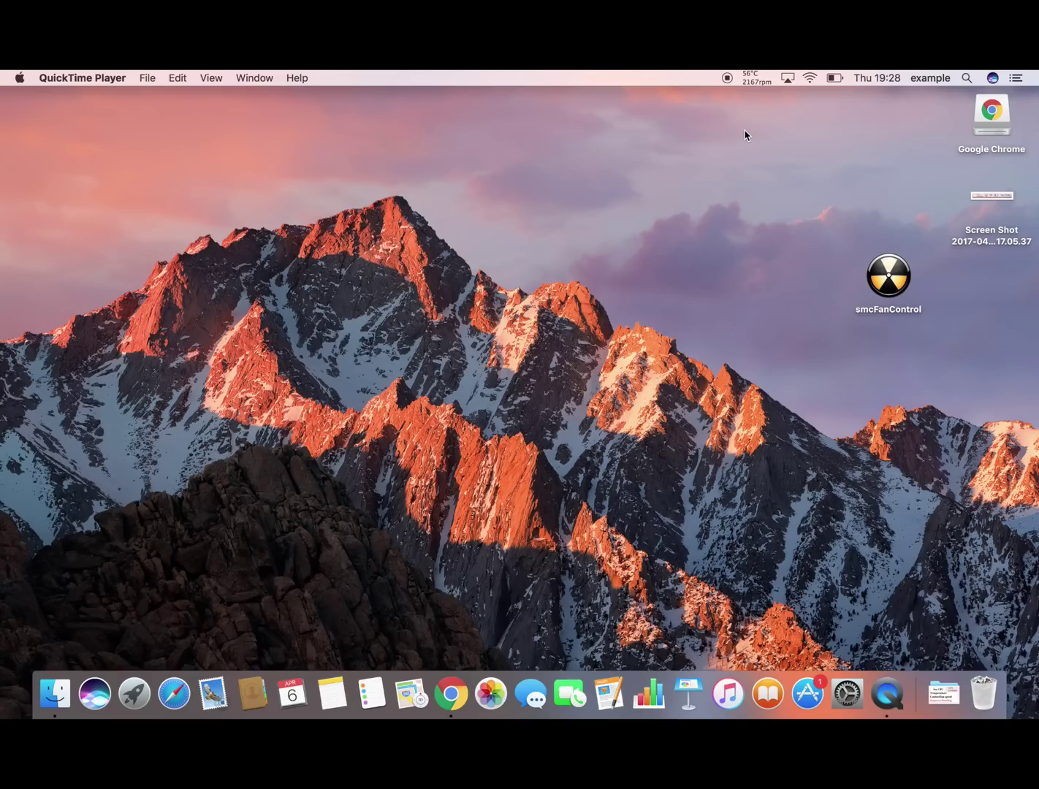
Step: Launch Chrome and search Google for 'minergate'
left_click(456, 694)
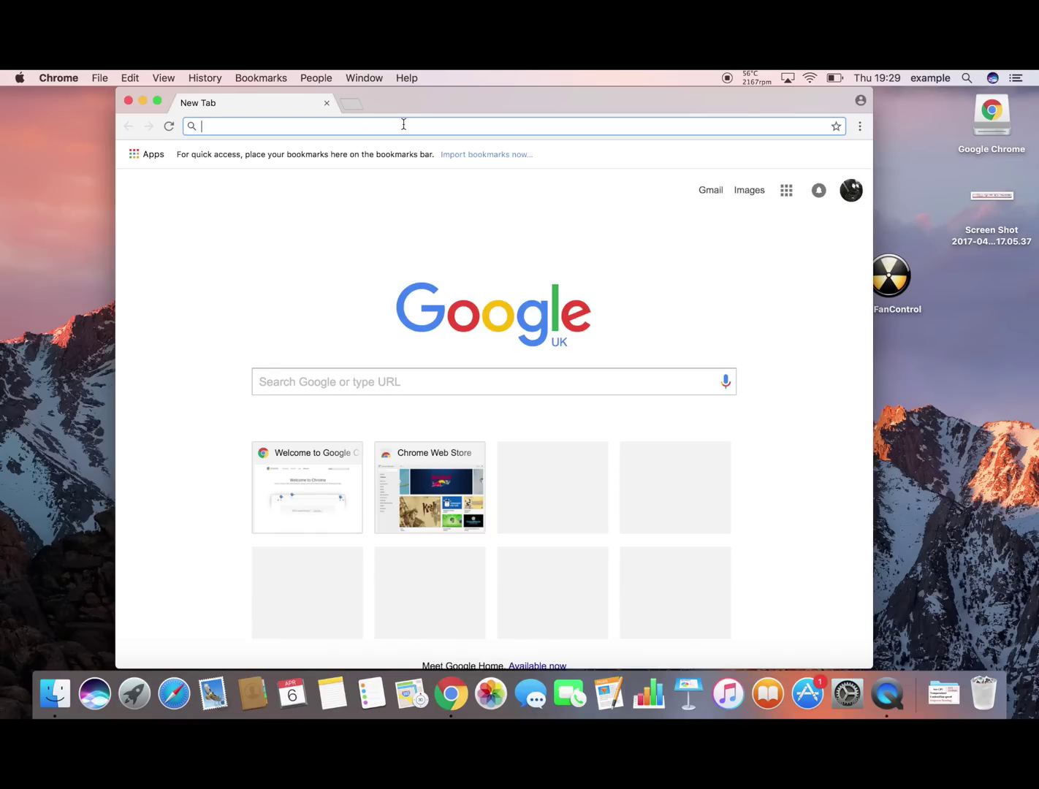
type("minergat")
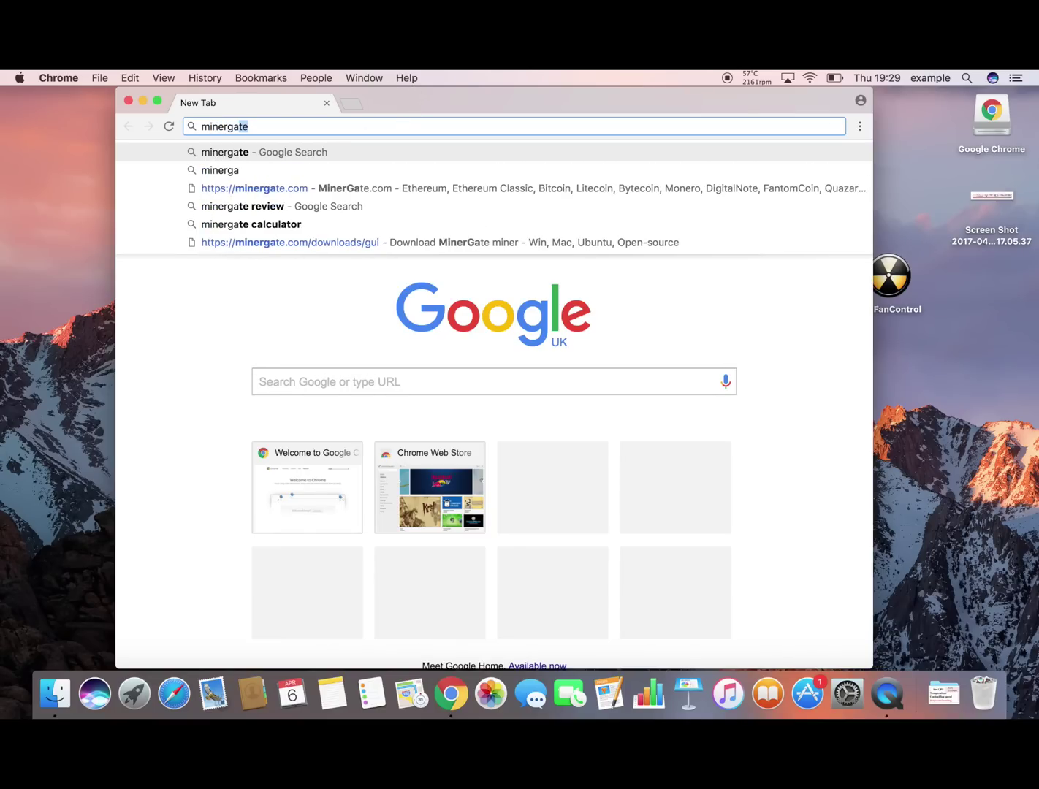
type("e")
key("Return")
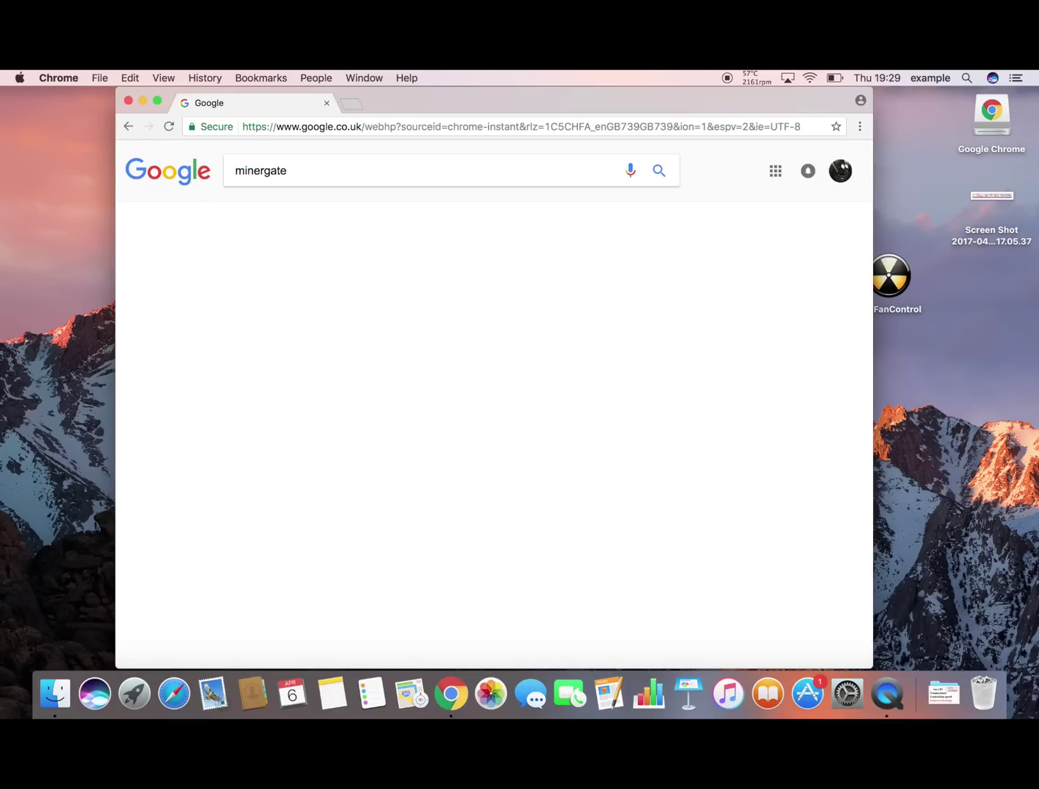
Step: Open minergate.com and download the MinerGate-6.6-Mac.dmg installer from the Downloads page
left_click(253, 278)
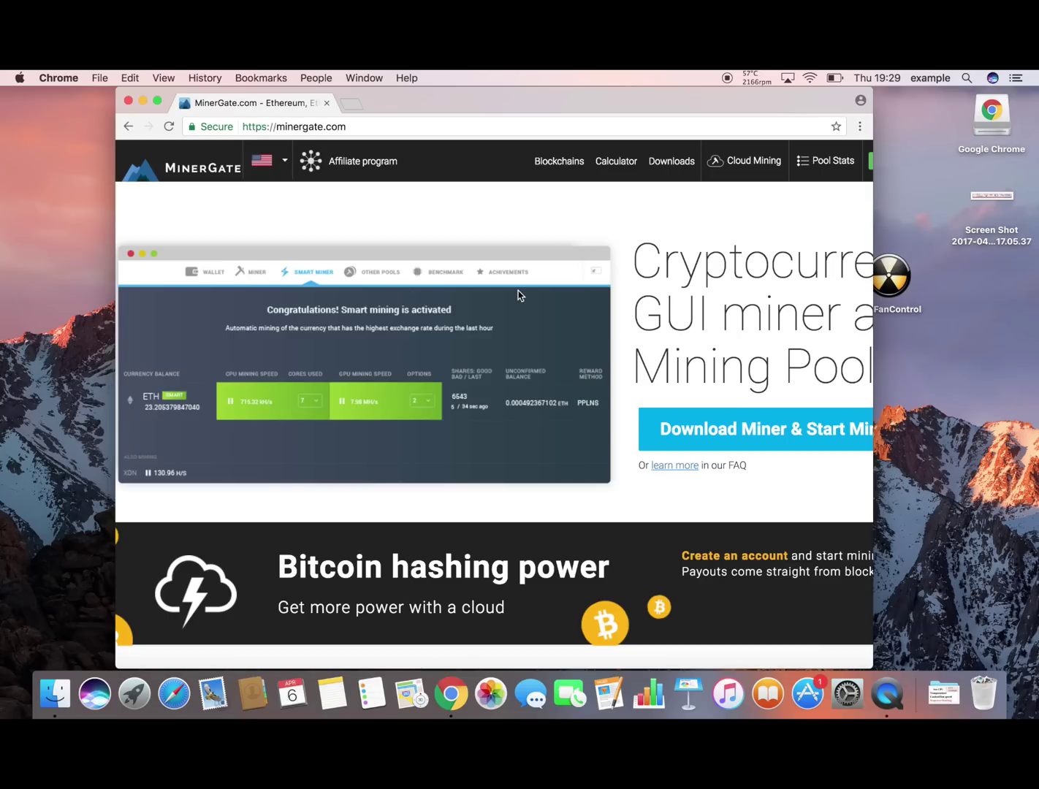
scroll(590, 246, "right", 3)
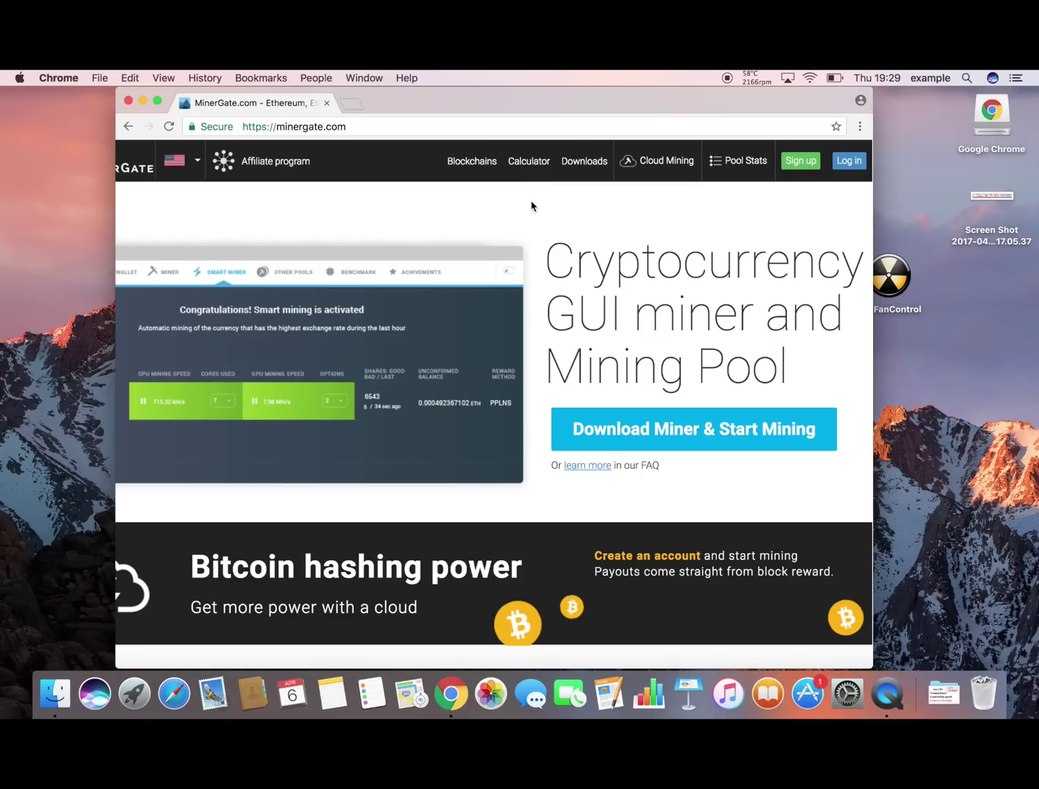
left_click(592, 165)
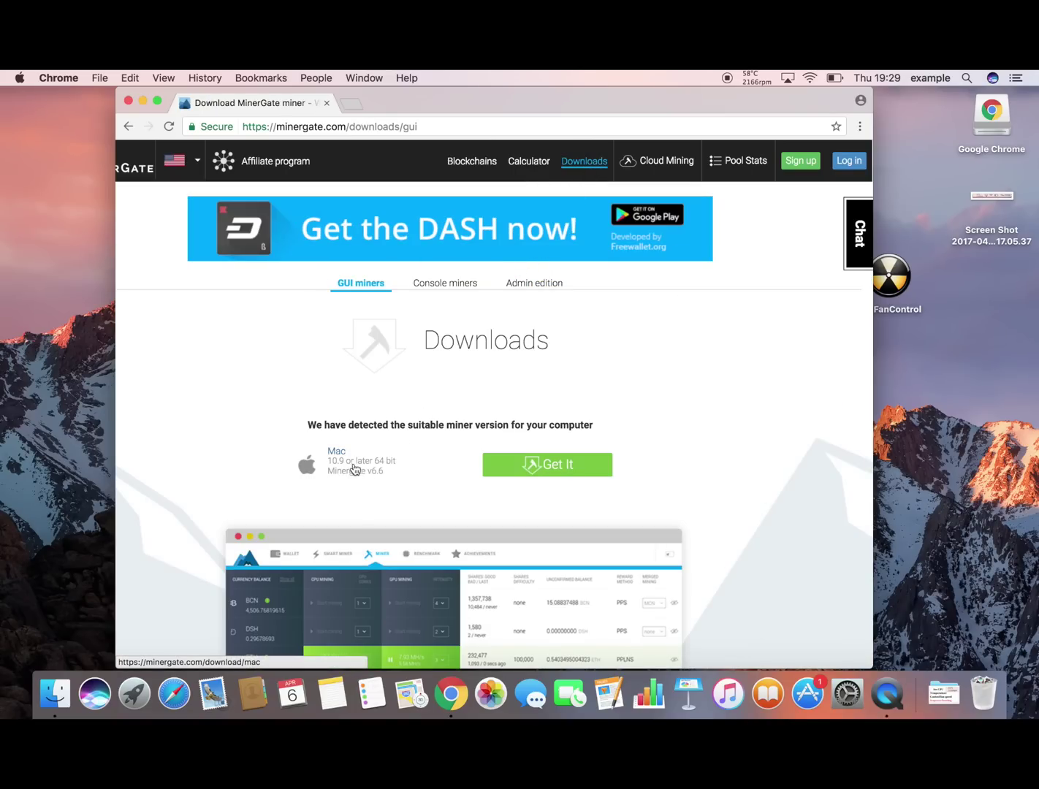
left_click(514, 471)
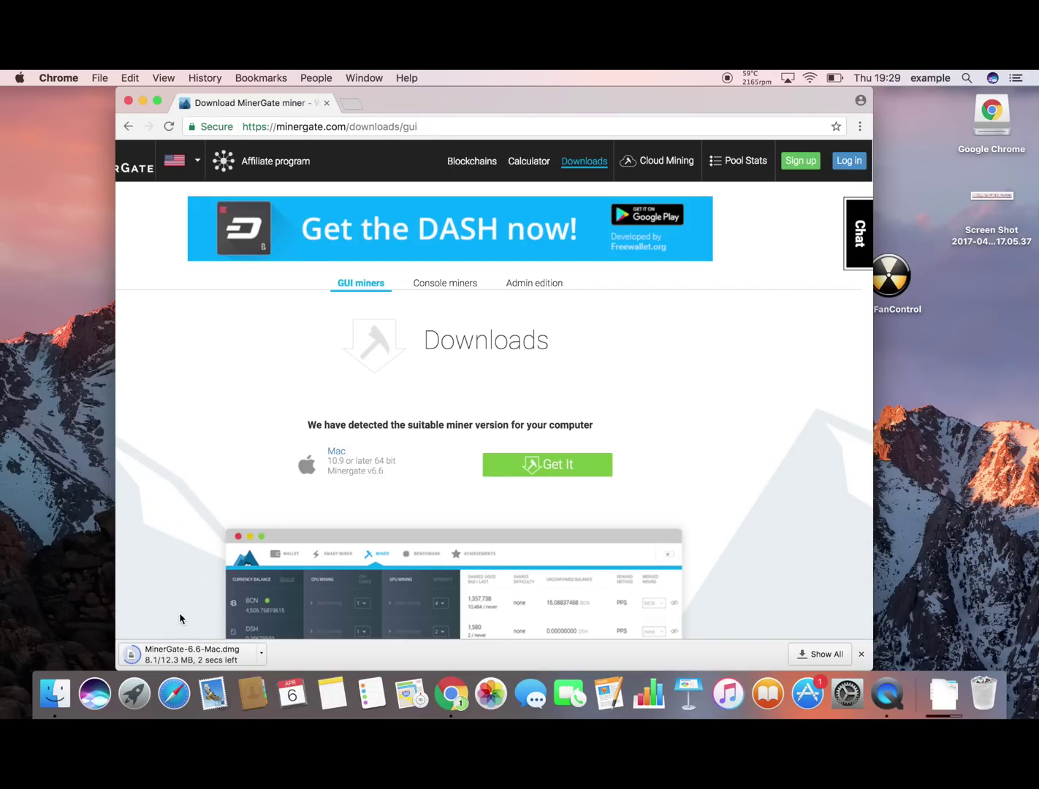
Step: Copy MinerGate from the downloaded disk image to the desktop and launch it from there
left_click(193, 660)
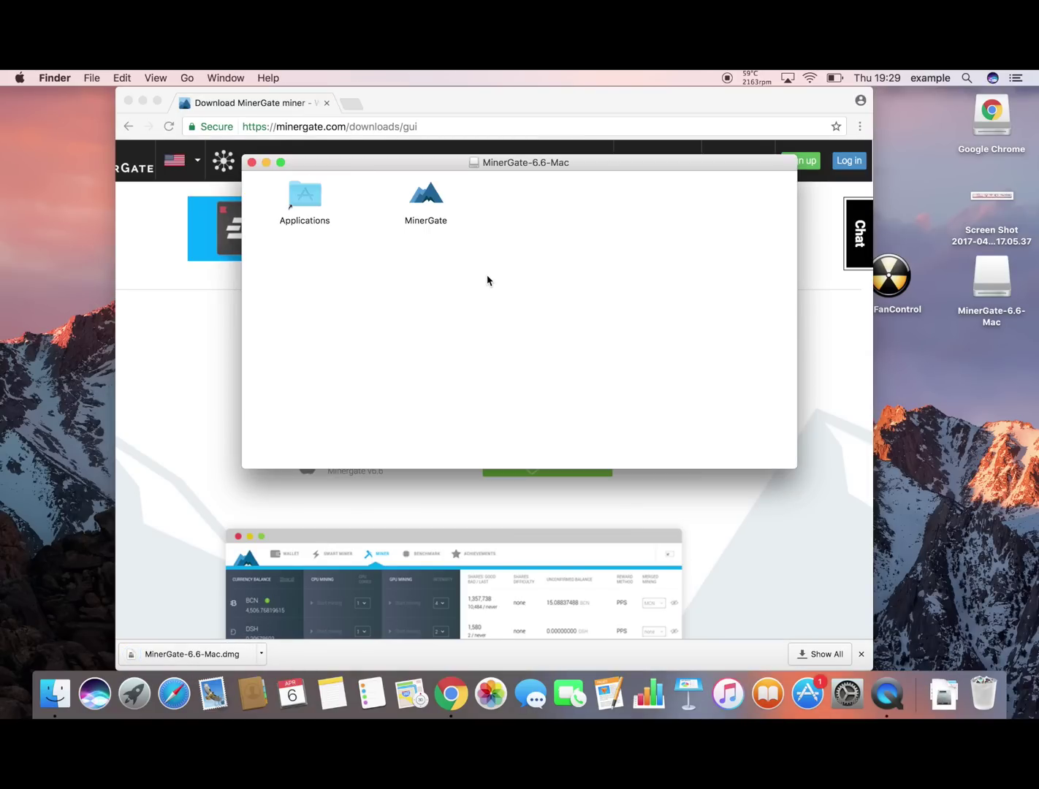
left_click_drag(427, 204, 1028, 433)
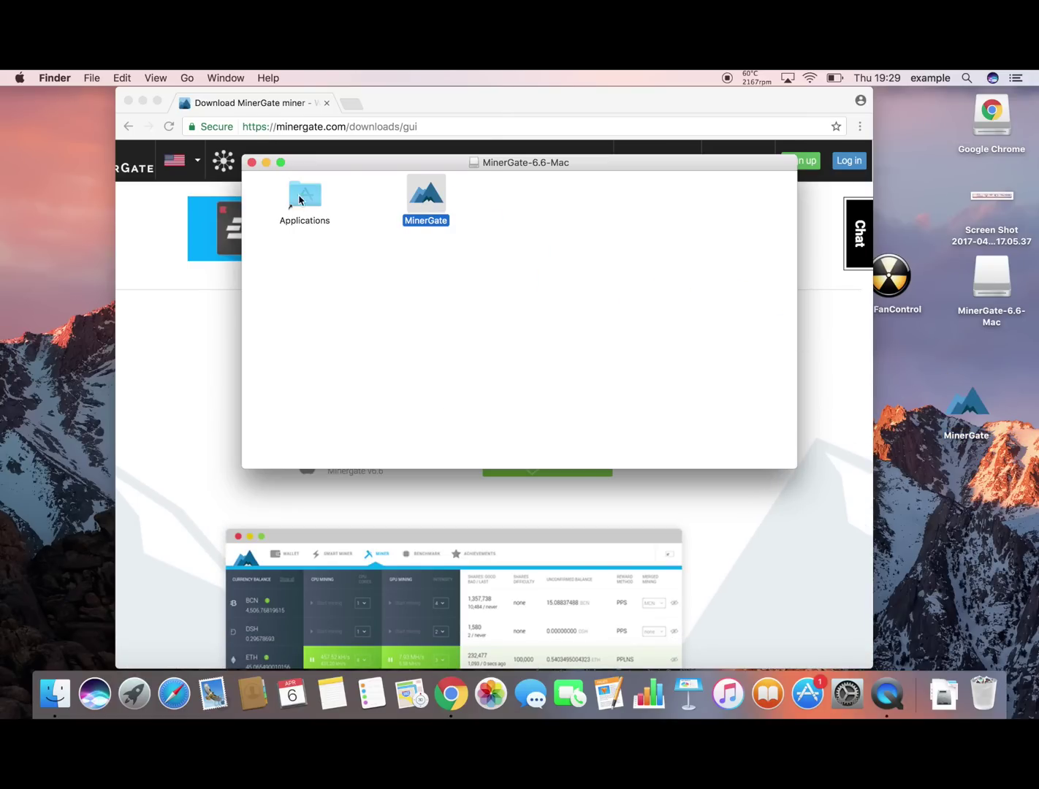
left_click(251, 162)
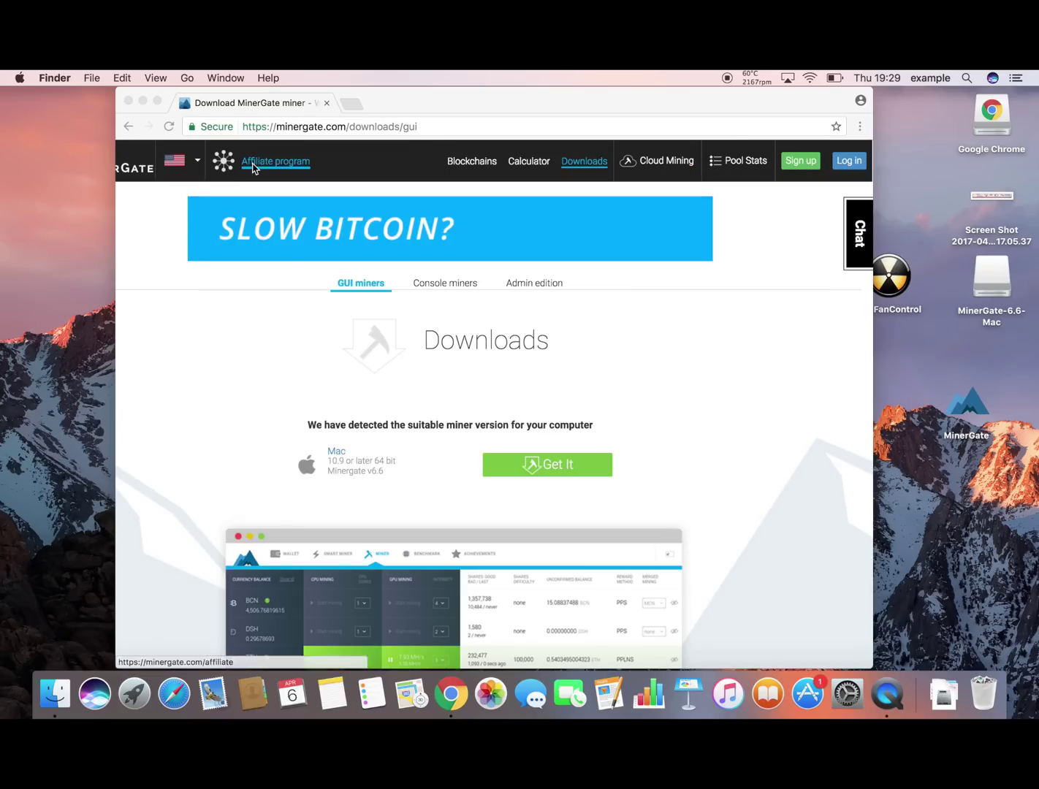
left_click(142, 101)
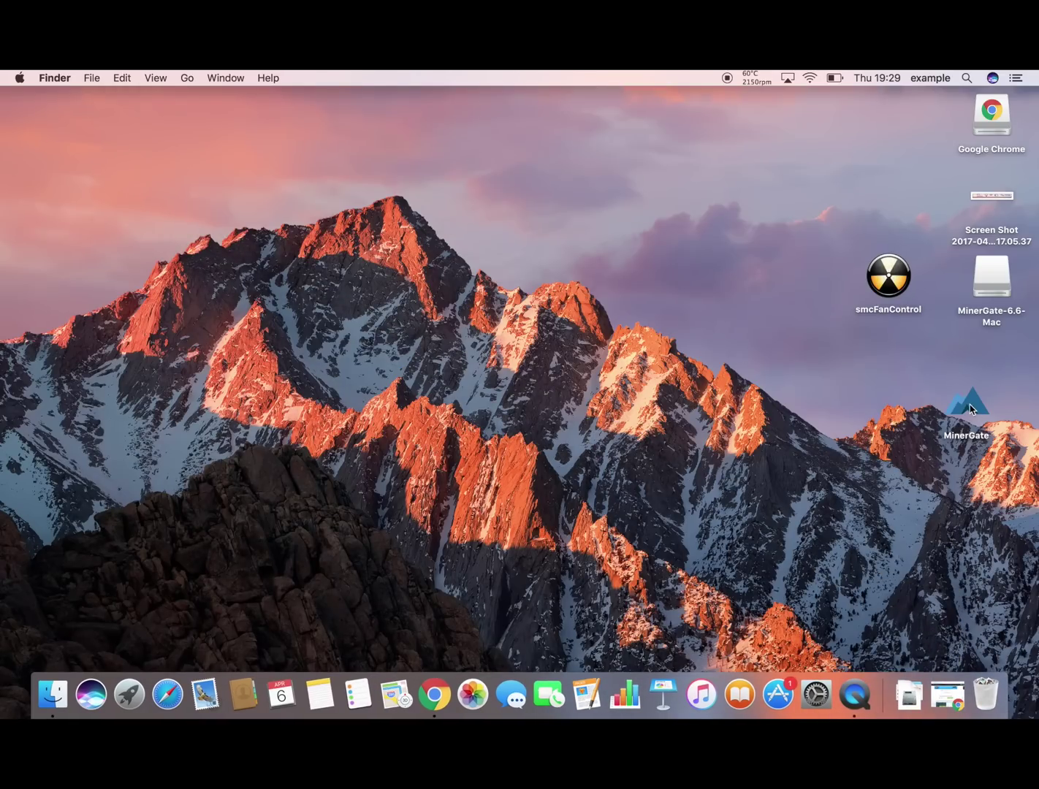
double_click(969, 405)
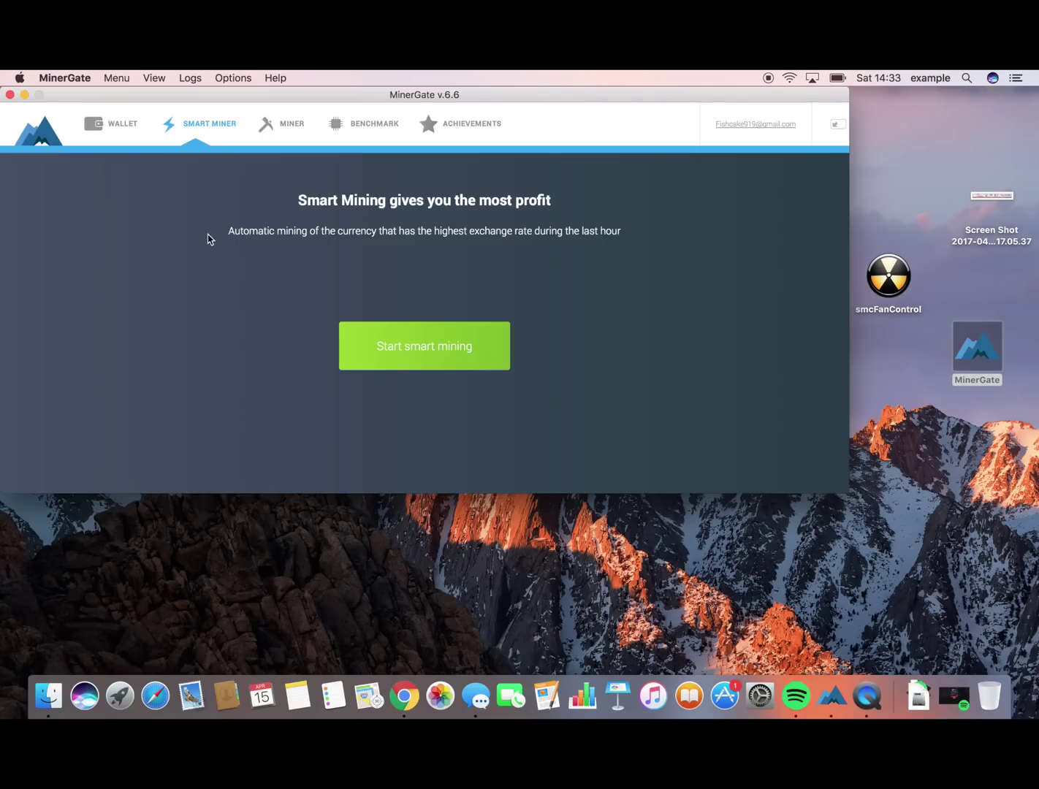
Step: Browse the Wallet, Smart Miner, Miner, Benchmark and Achievements tabs, returning to Wallet
left_click(126, 129)
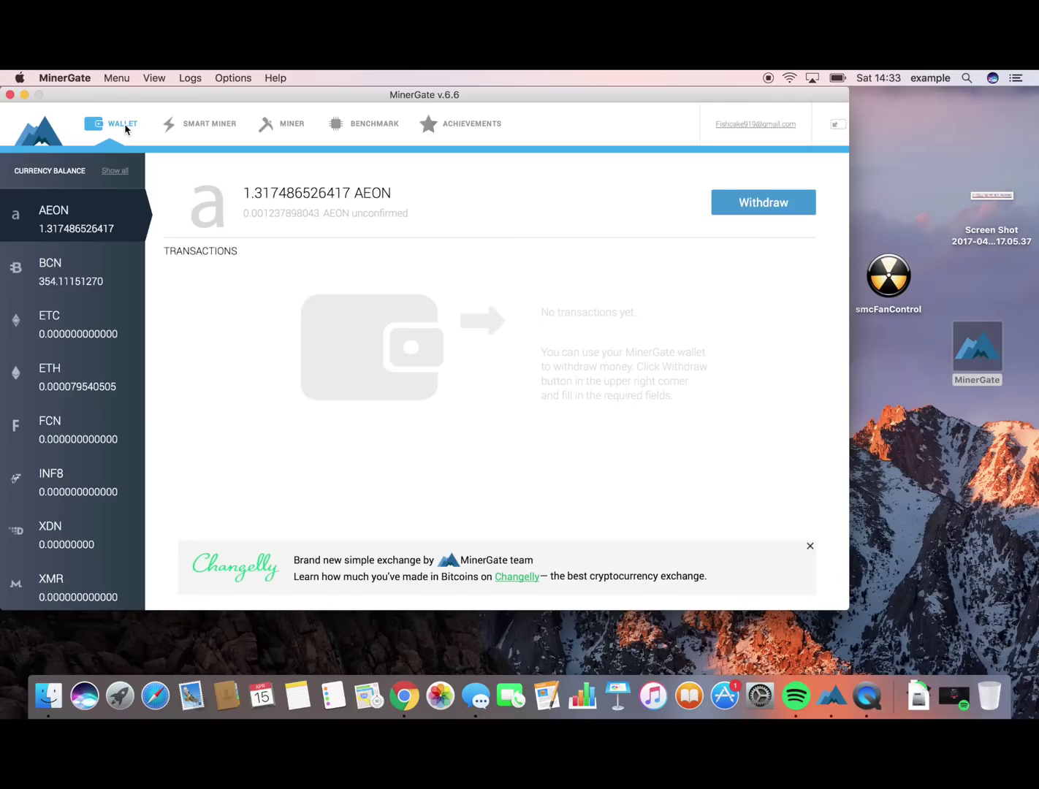
left_click(188, 121)
left_click(277, 125)
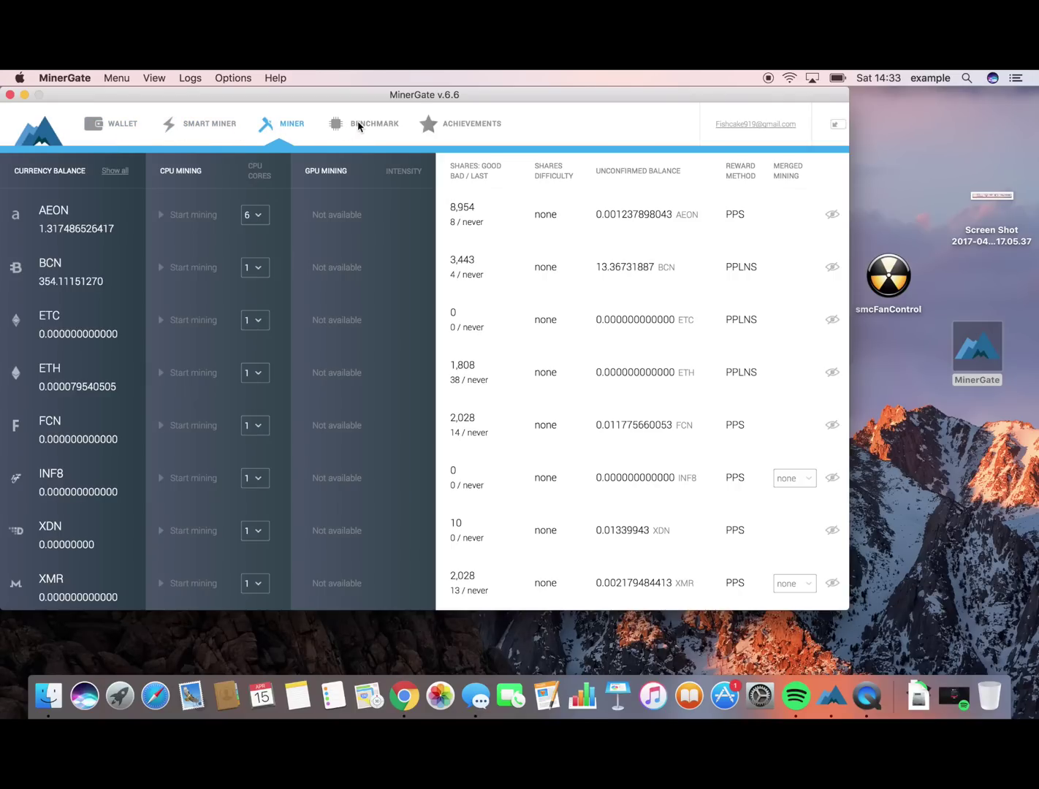
left_click(357, 123)
left_click(439, 124)
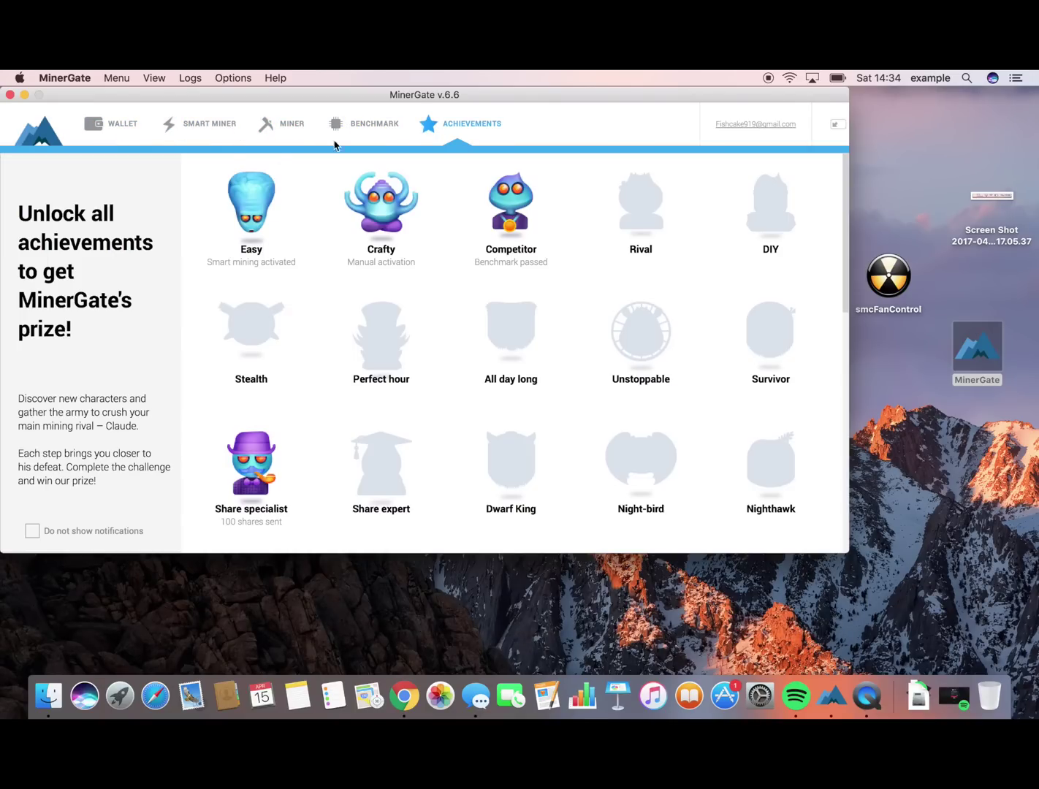
left_click(118, 128)
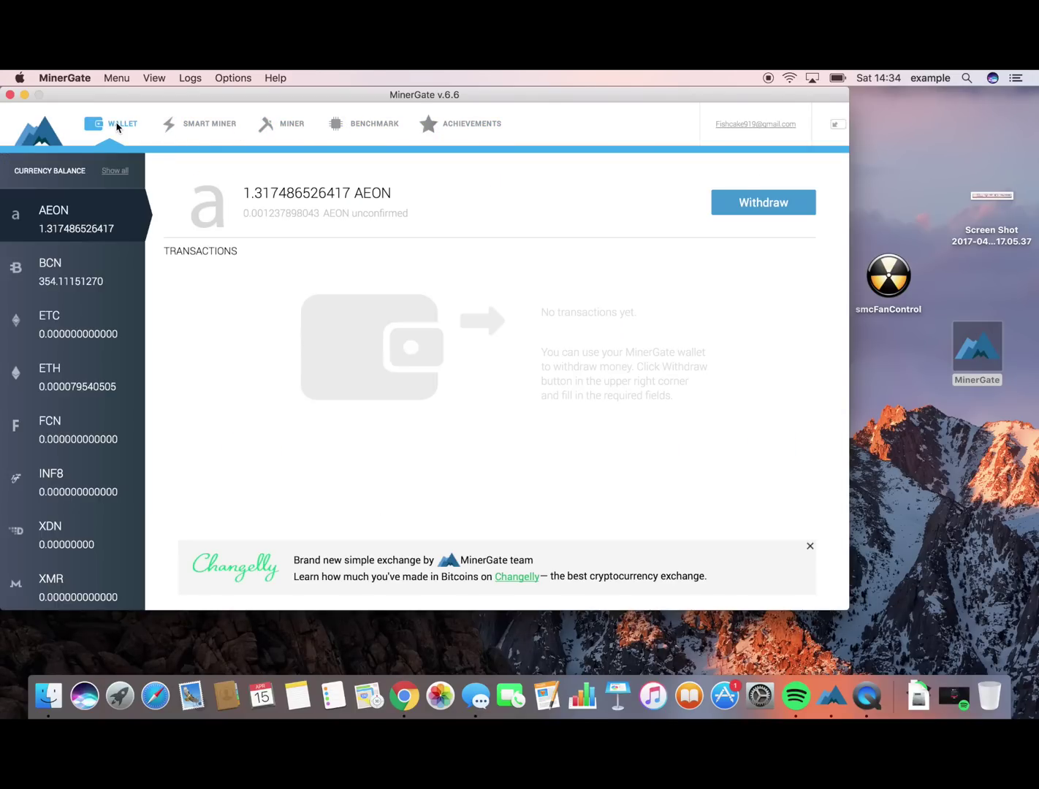
Step: Check the BCN, ETH and AEON balances and open the withdrawal form for 1.317486526417 AEON
left_click(51, 286)
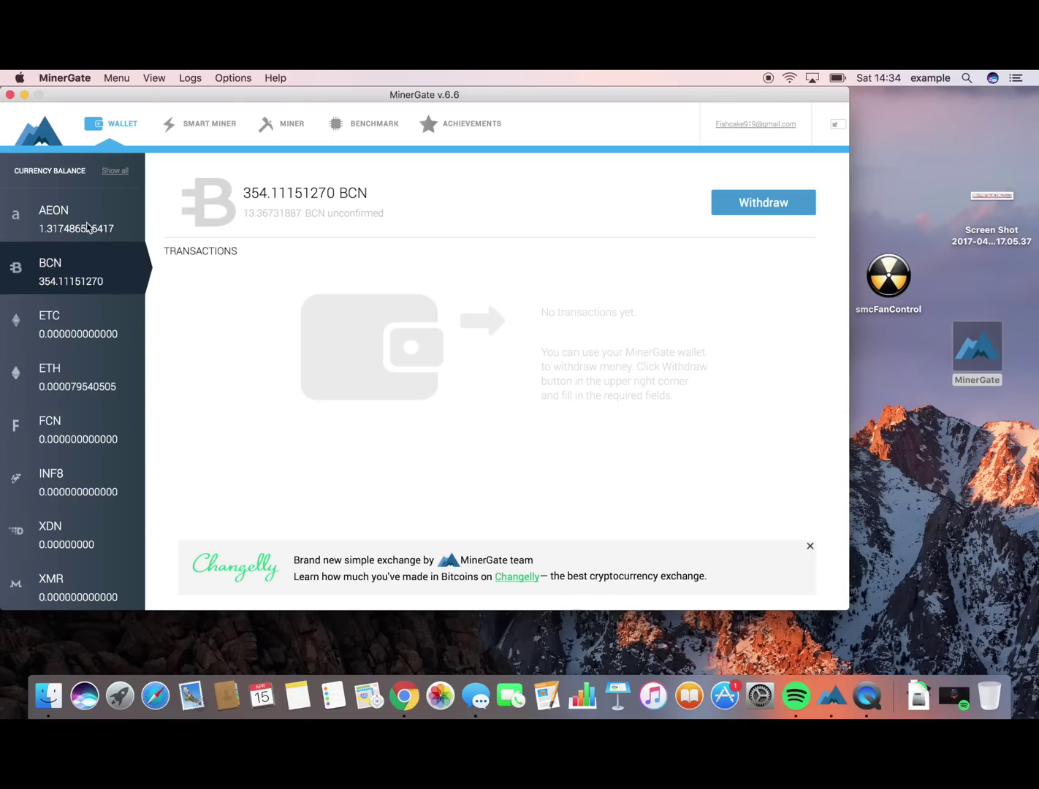
left_click(60, 351)
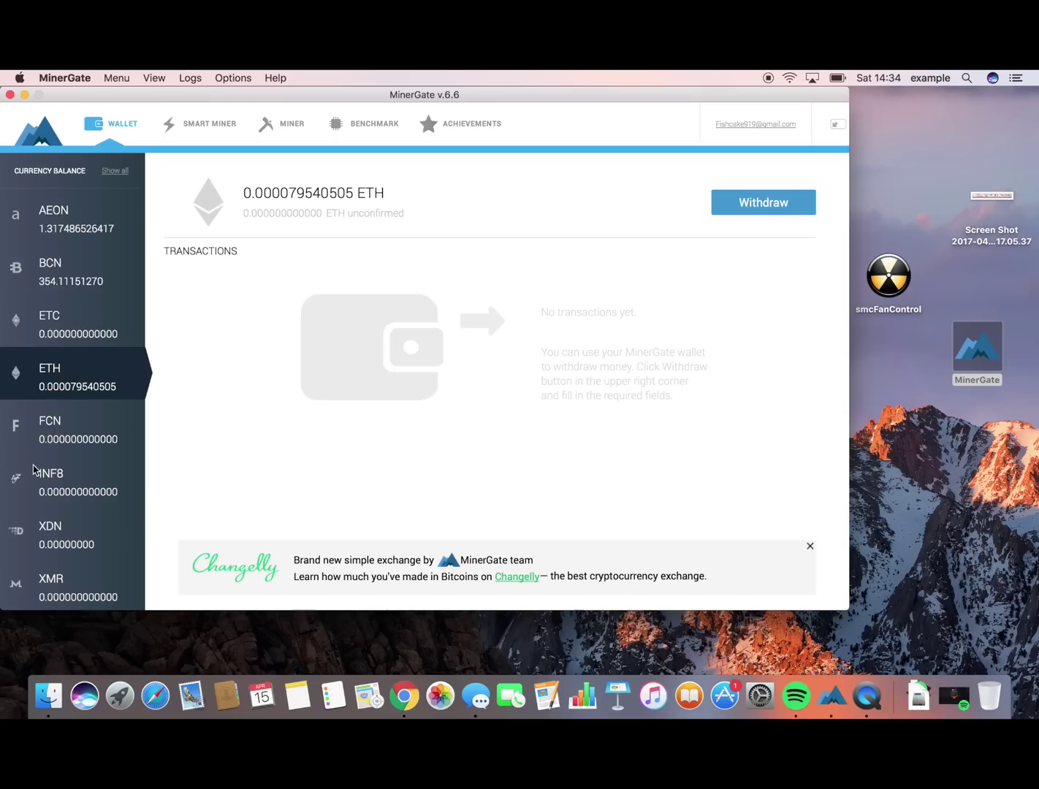
left_click(70, 251)
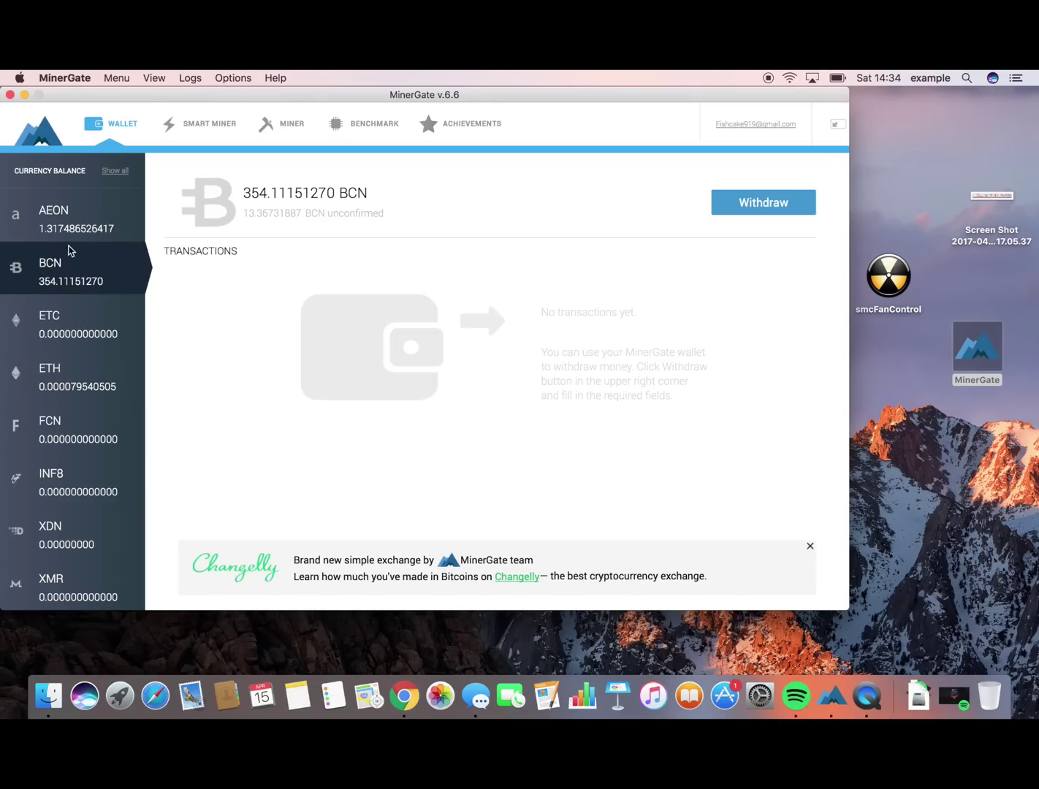
left_click(91, 226)
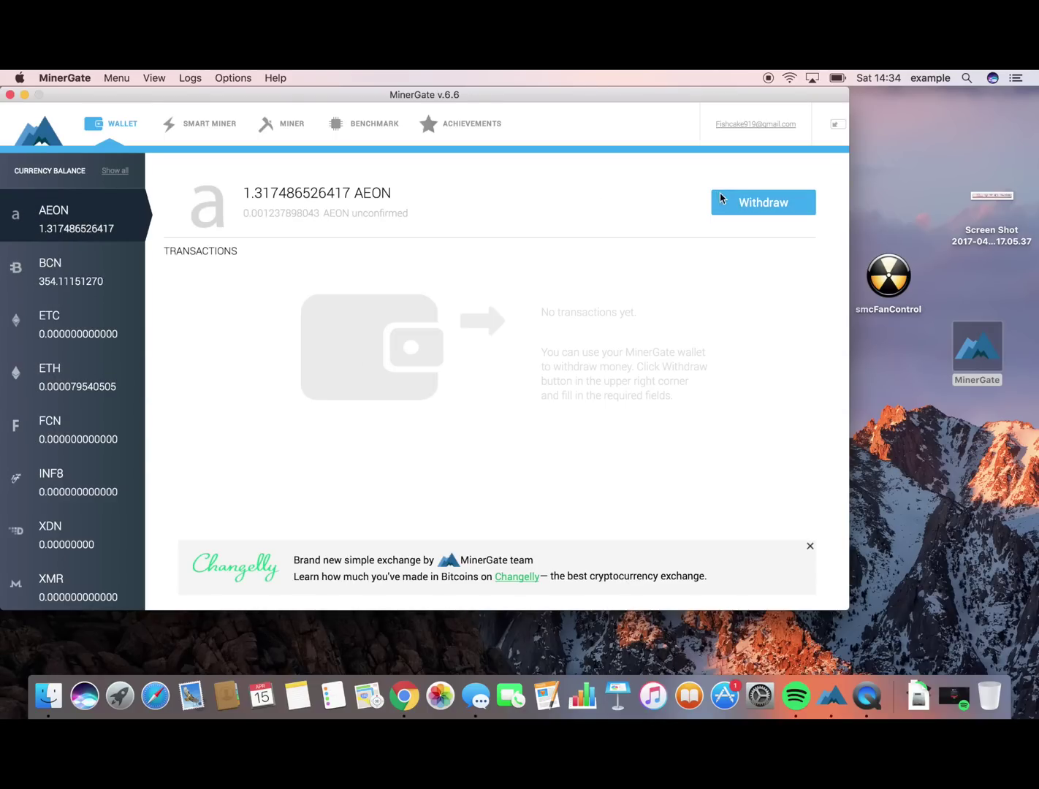
left_click(723, 202)
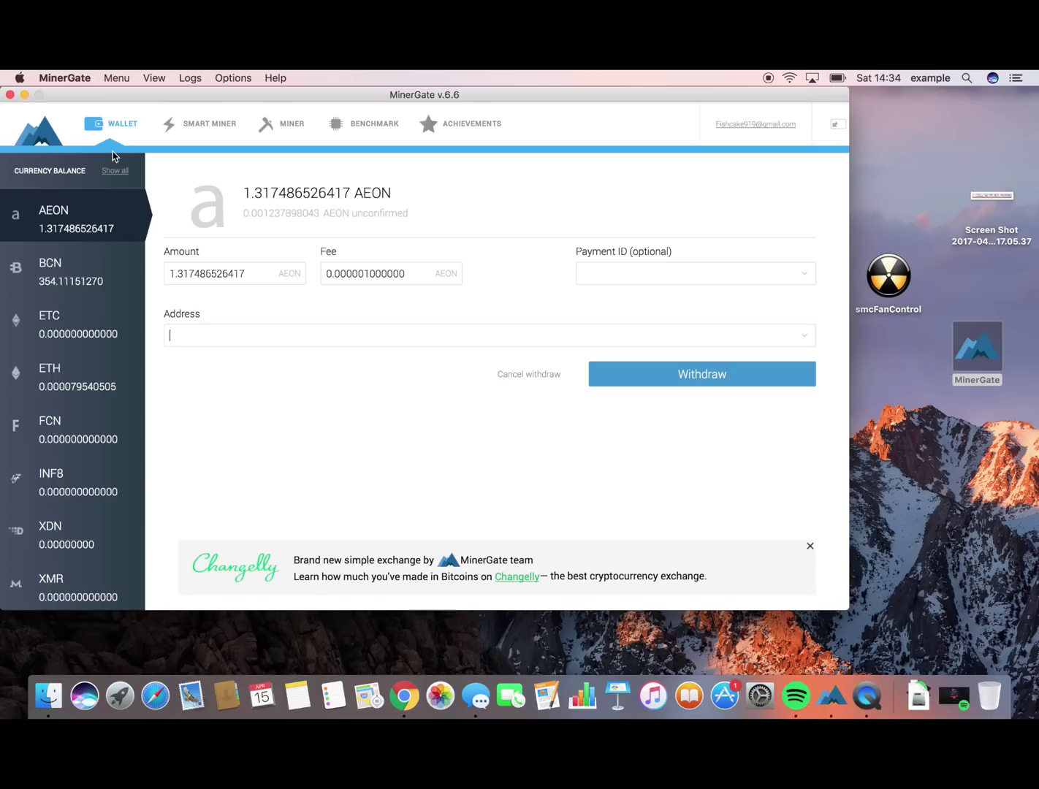
Step: Switch to the Smart Miner page, leaving the AEON withdrawal unsent
left_click(191, 130)
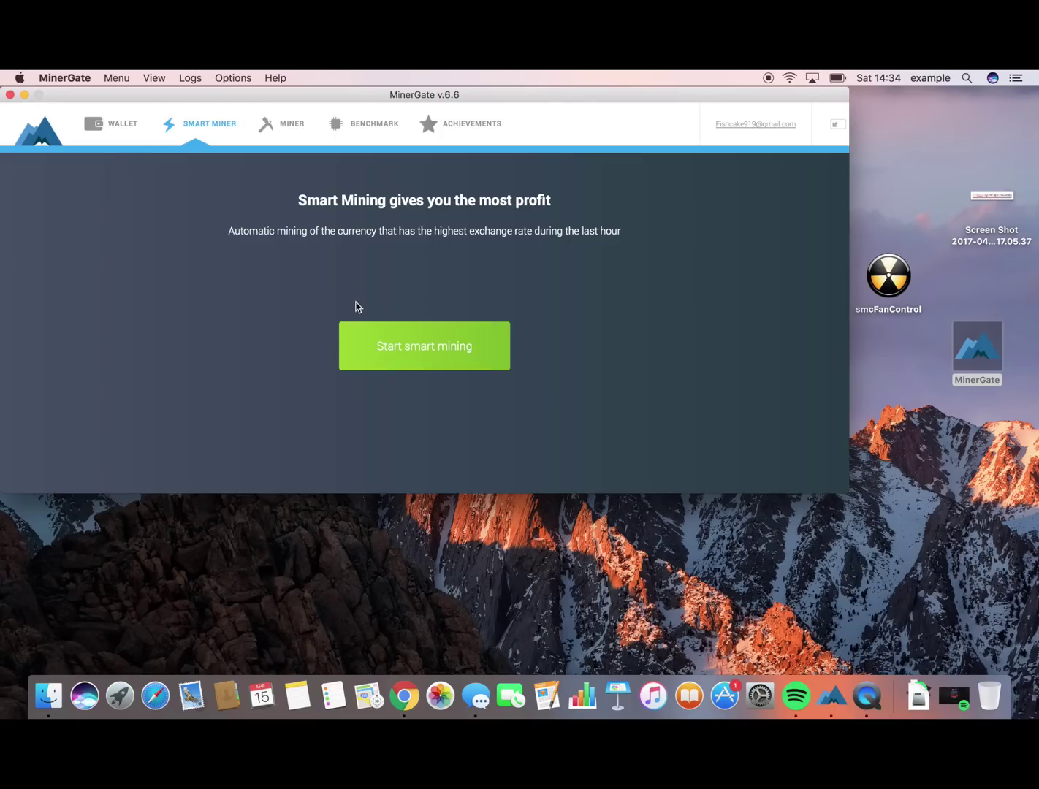
Step: Start XMR smart mining, change CPU cores from 1 to 8, then pause and restart it
left_click(366, 350)
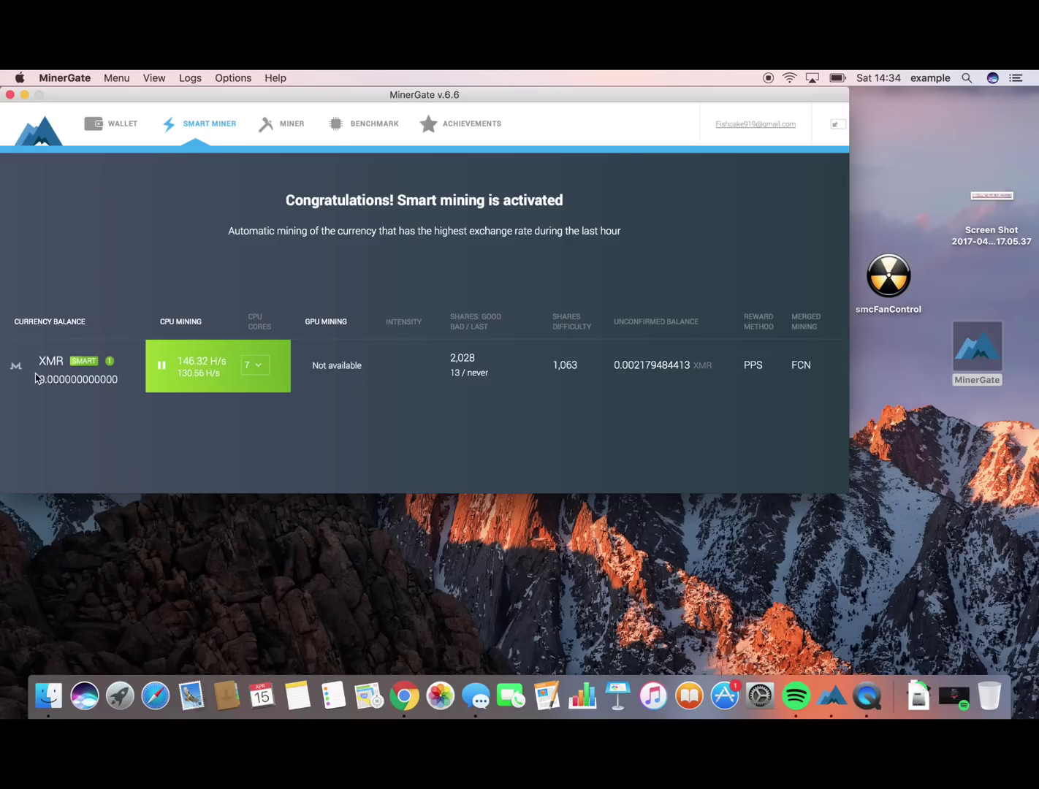
left_click(252, 367)
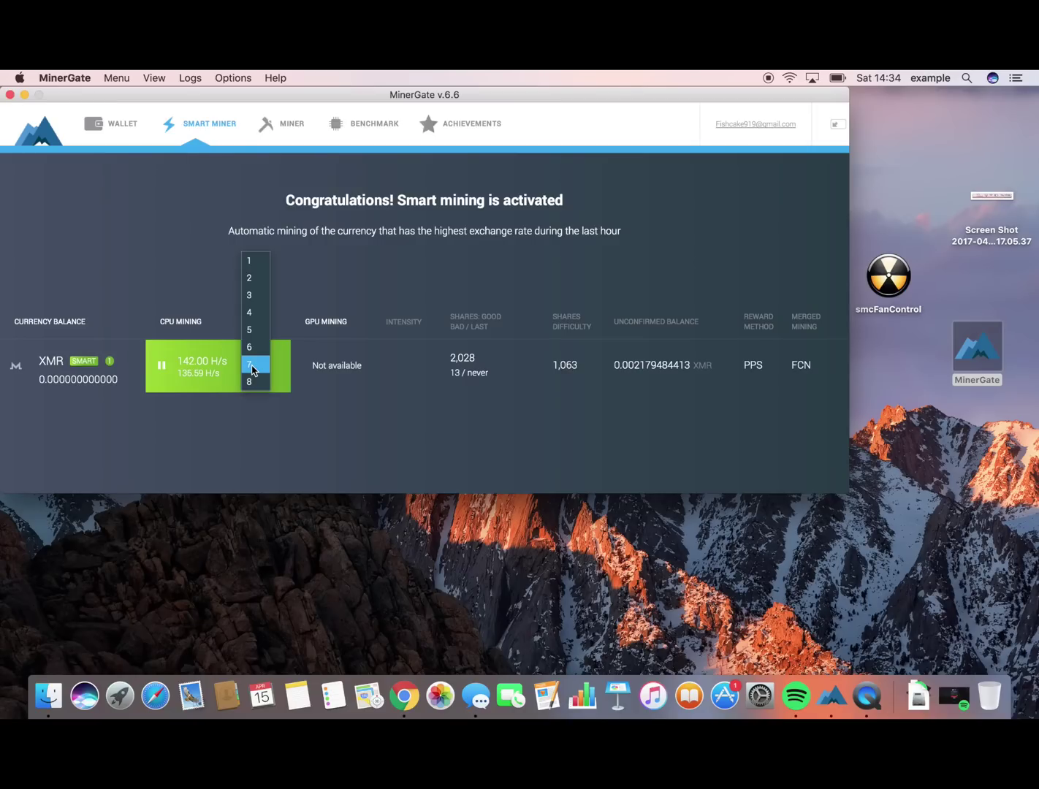
left_click(265, 266)
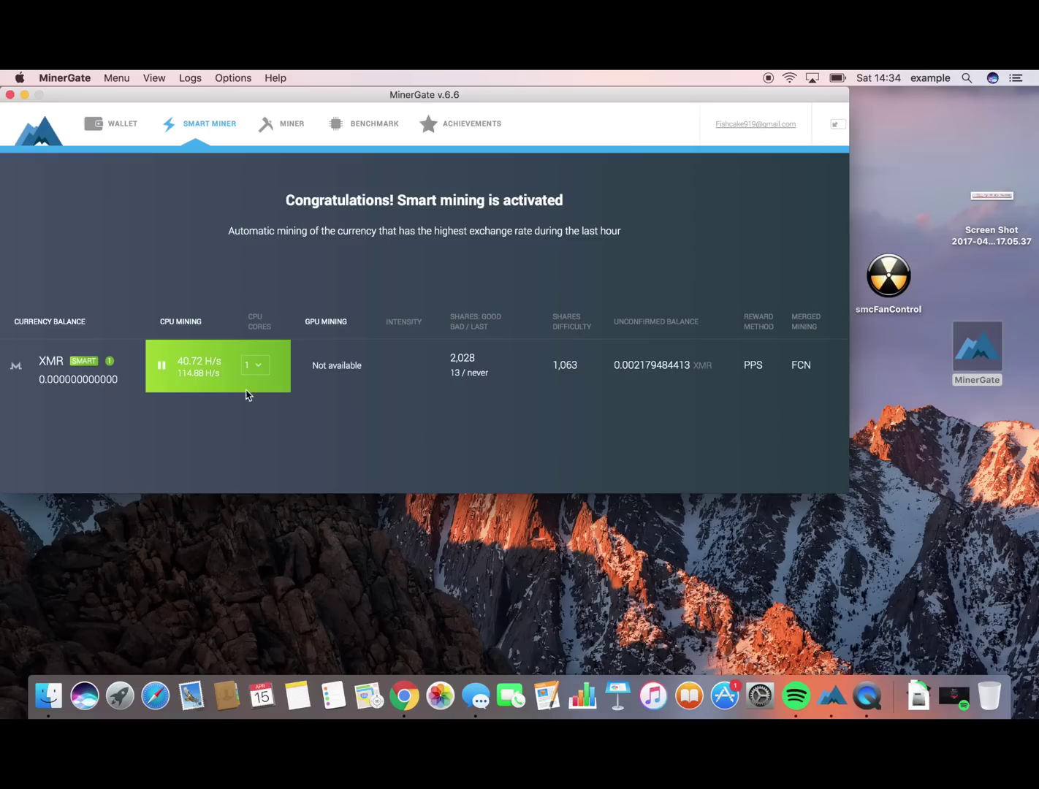
left_click(257, 364)
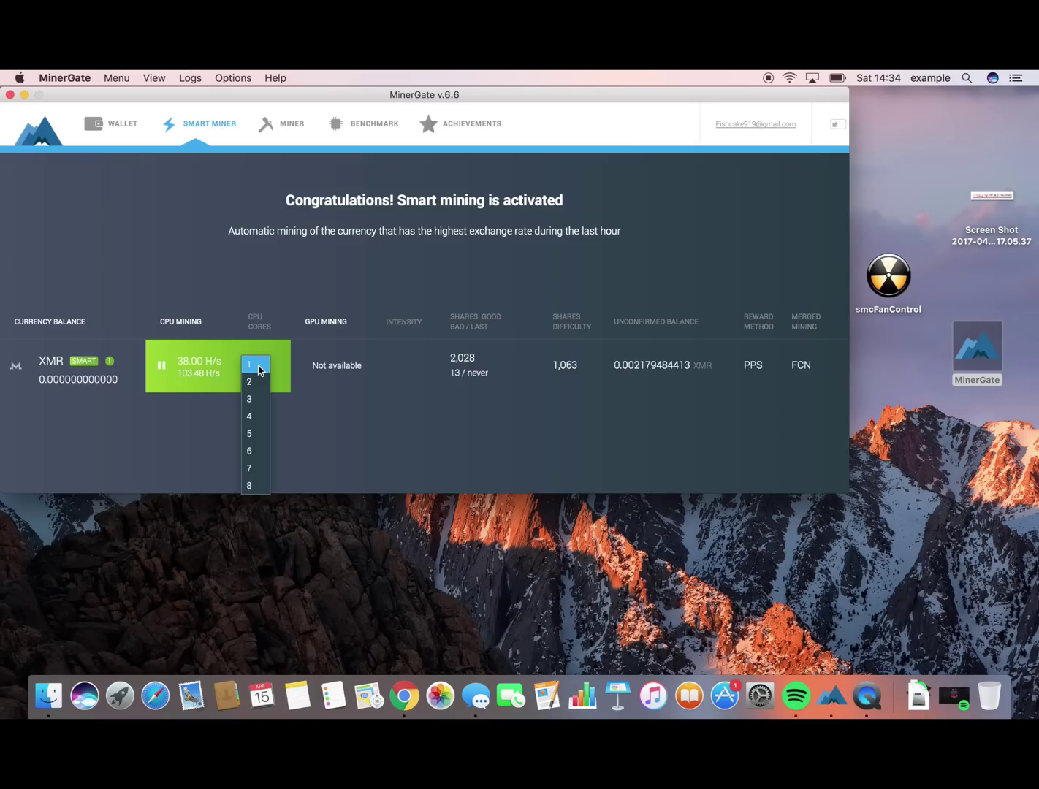
left_click(247, 484)
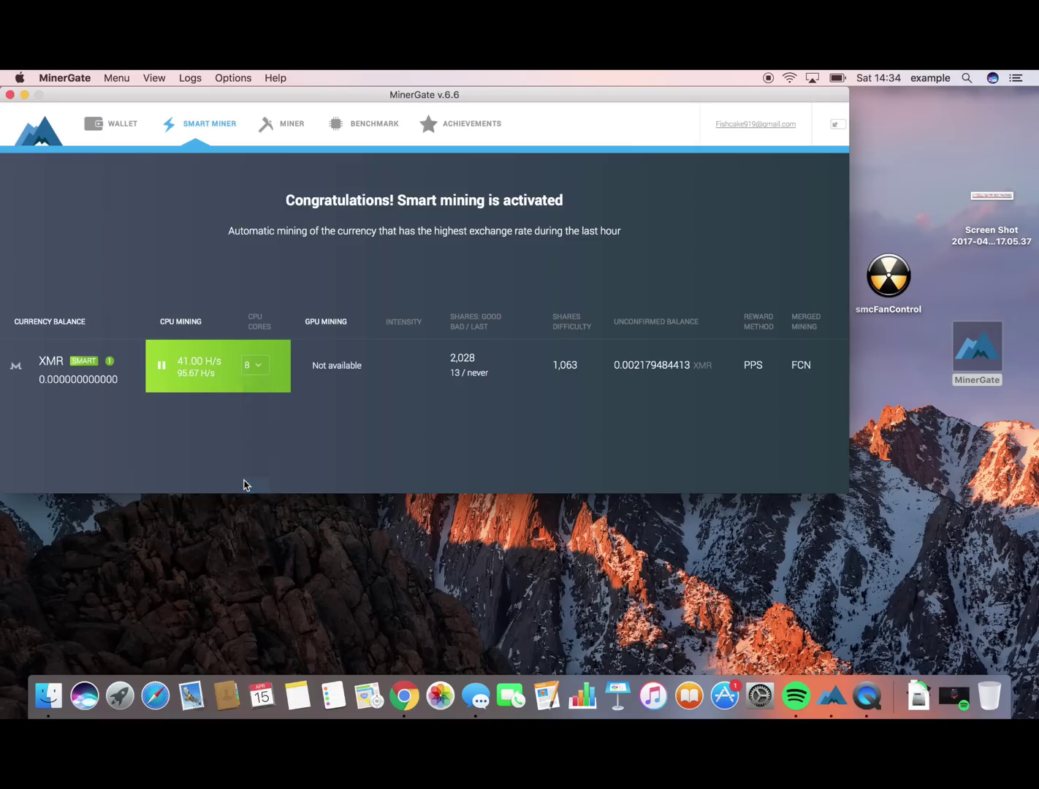
left_click(255, 366)
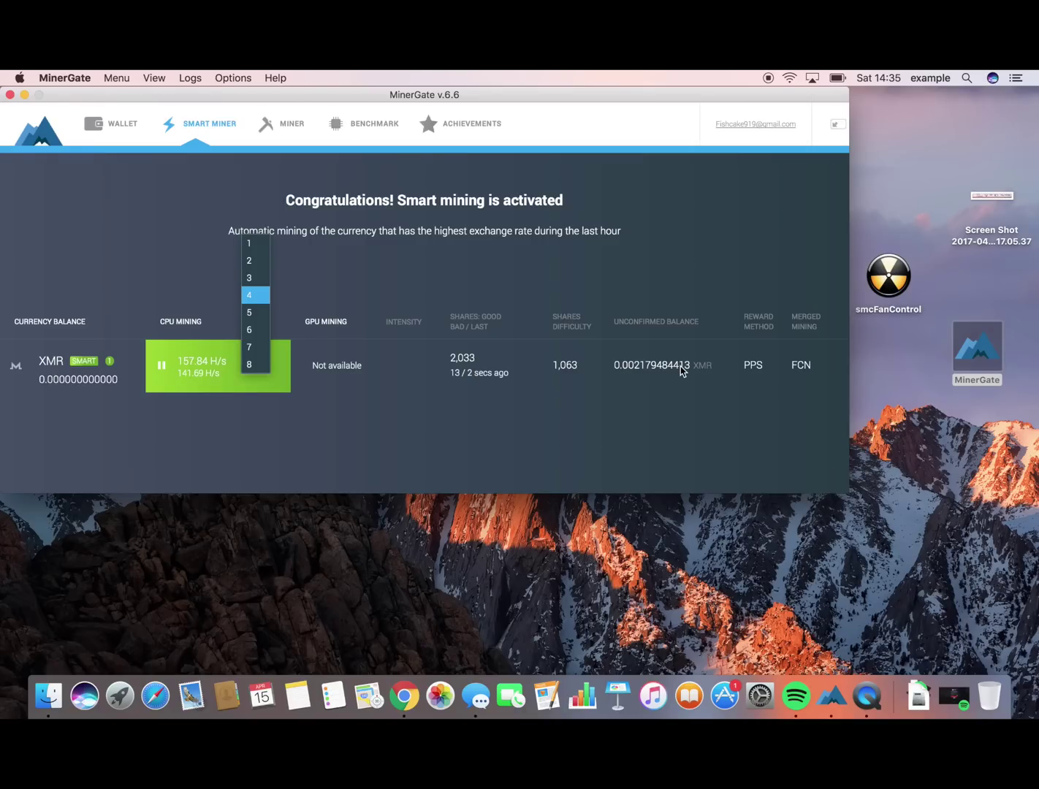
left_click(162, 367)
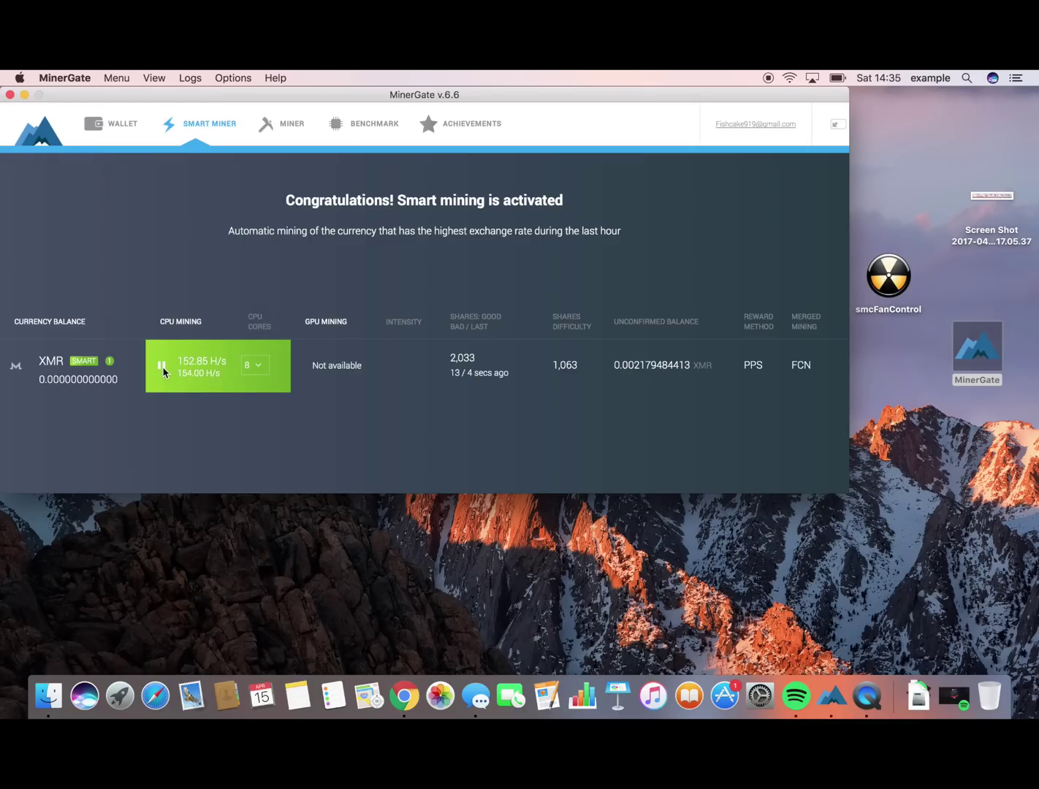
left_click(163, 367)
left_click(370, 352)
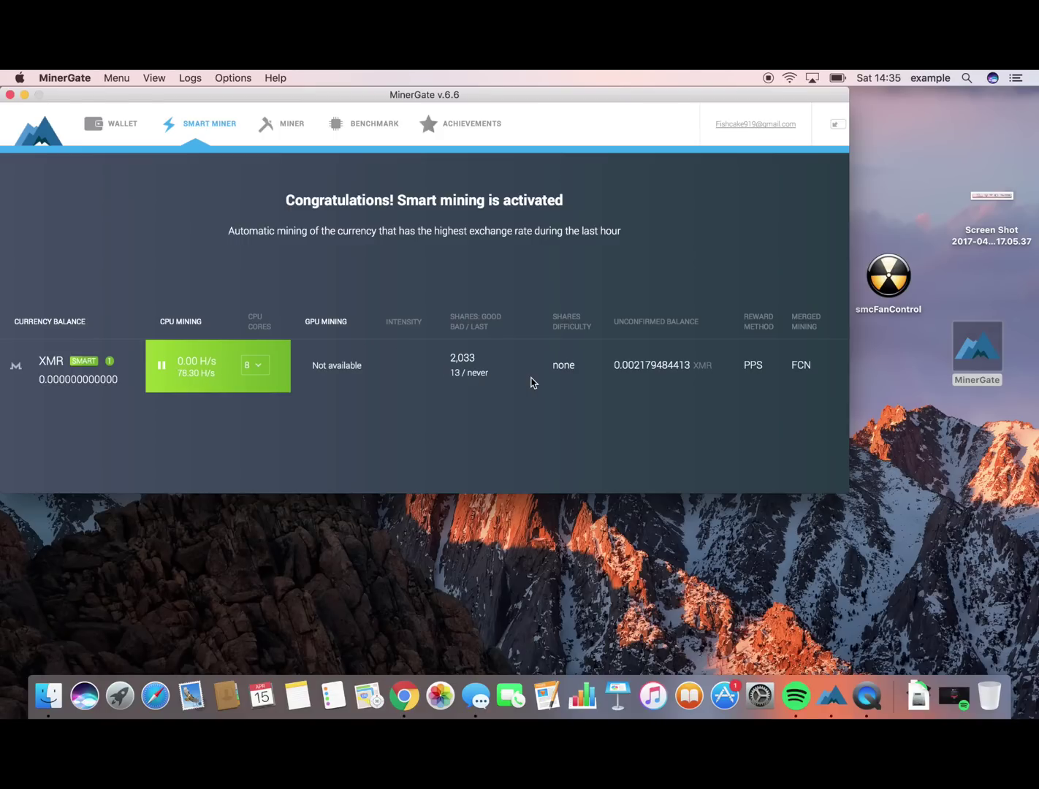
Step: Stop smart mining and start manual AEON mining with 6 CPU cores
left_click(164, 371)
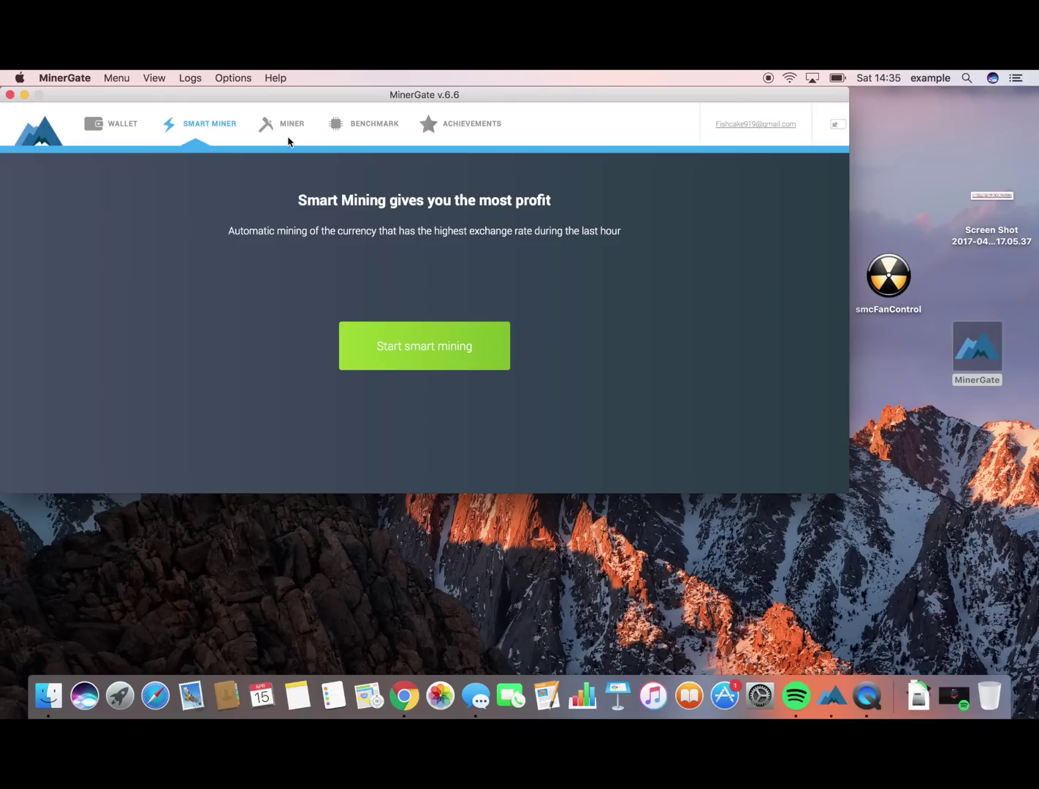
left_click(290, 127)
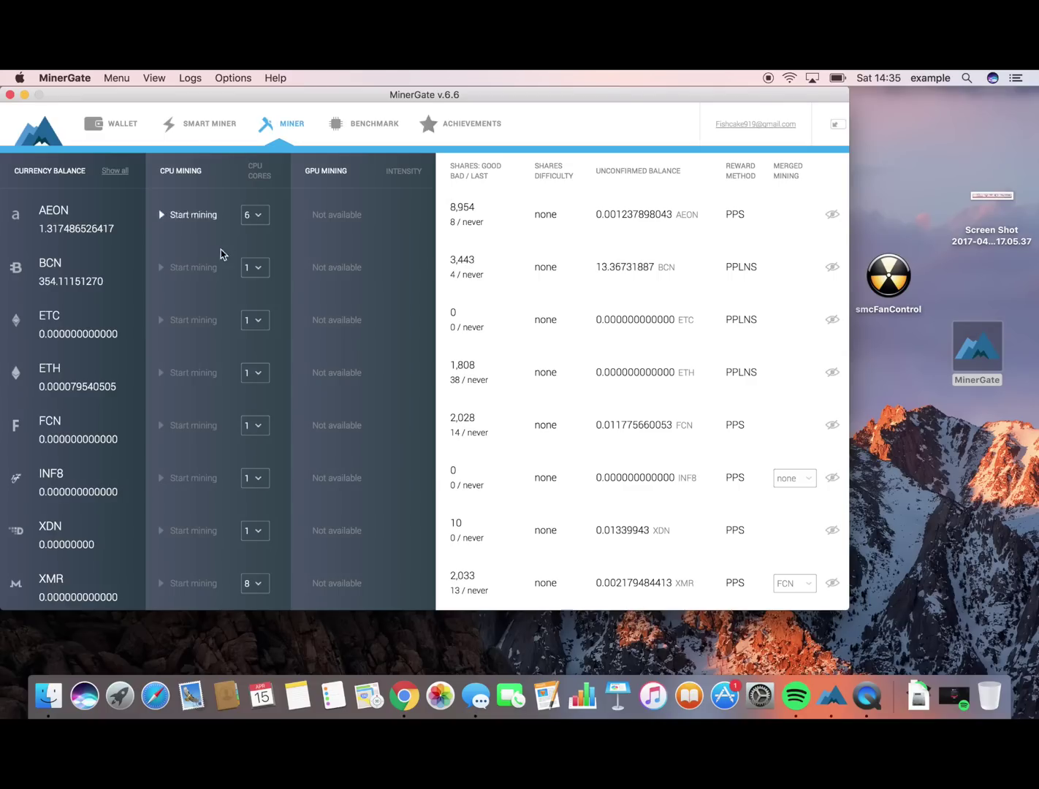
left_click(254, 216)
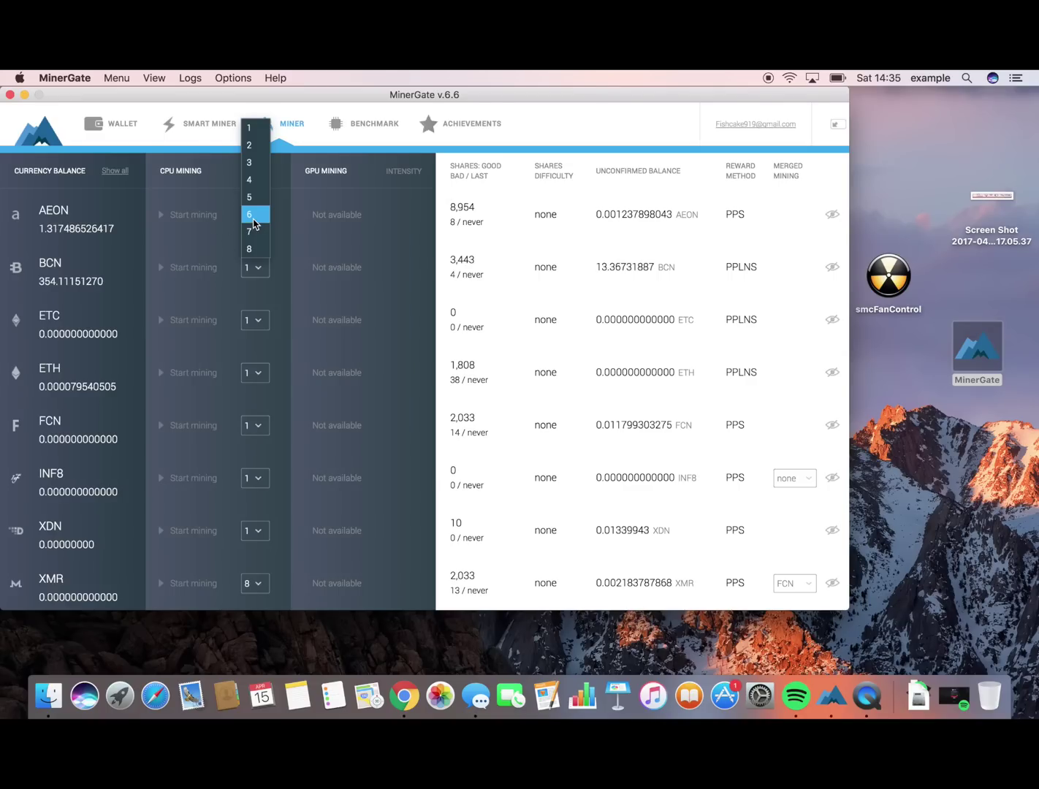
left_click(254, 214)
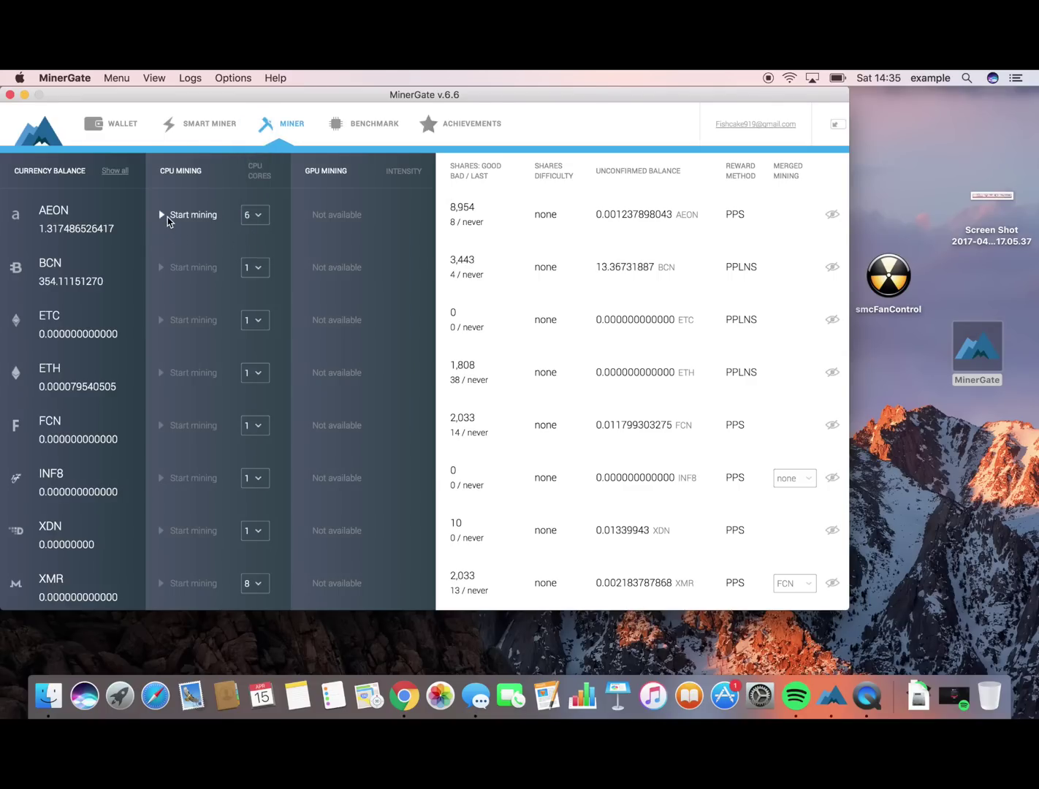
left_click(167, 216)
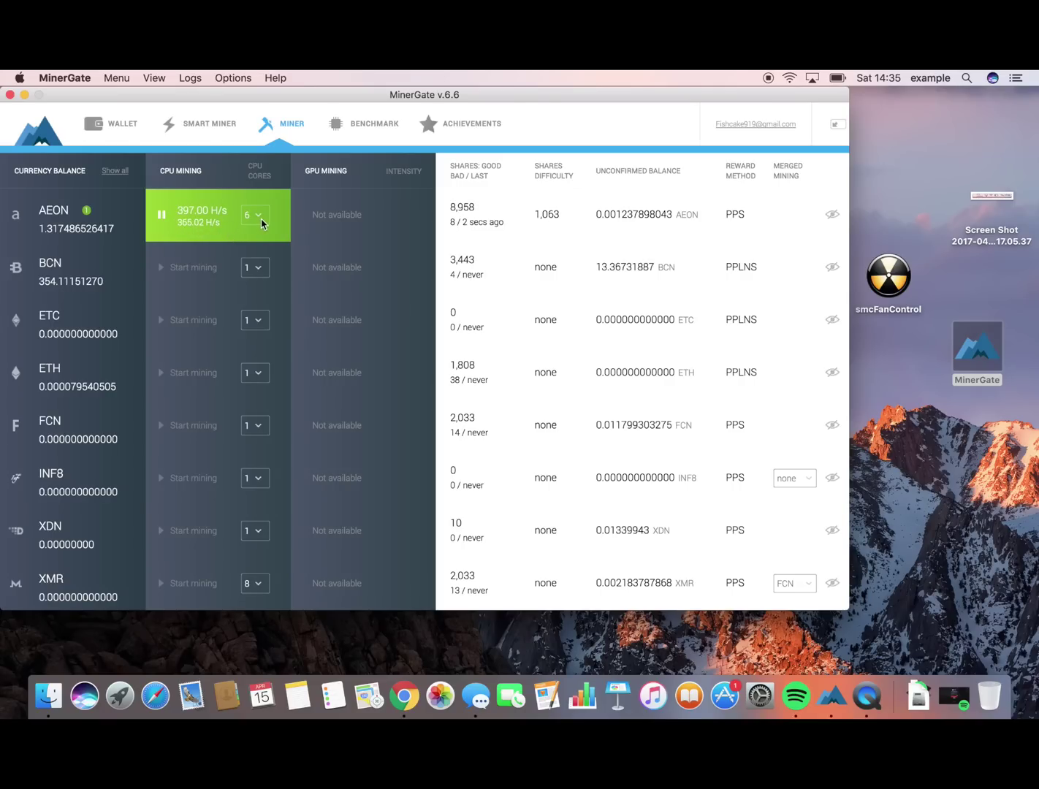
Step: Set BCN to 2 CPU cores and start it, then stop both BCN and AEON mining
left_click(253, 268)
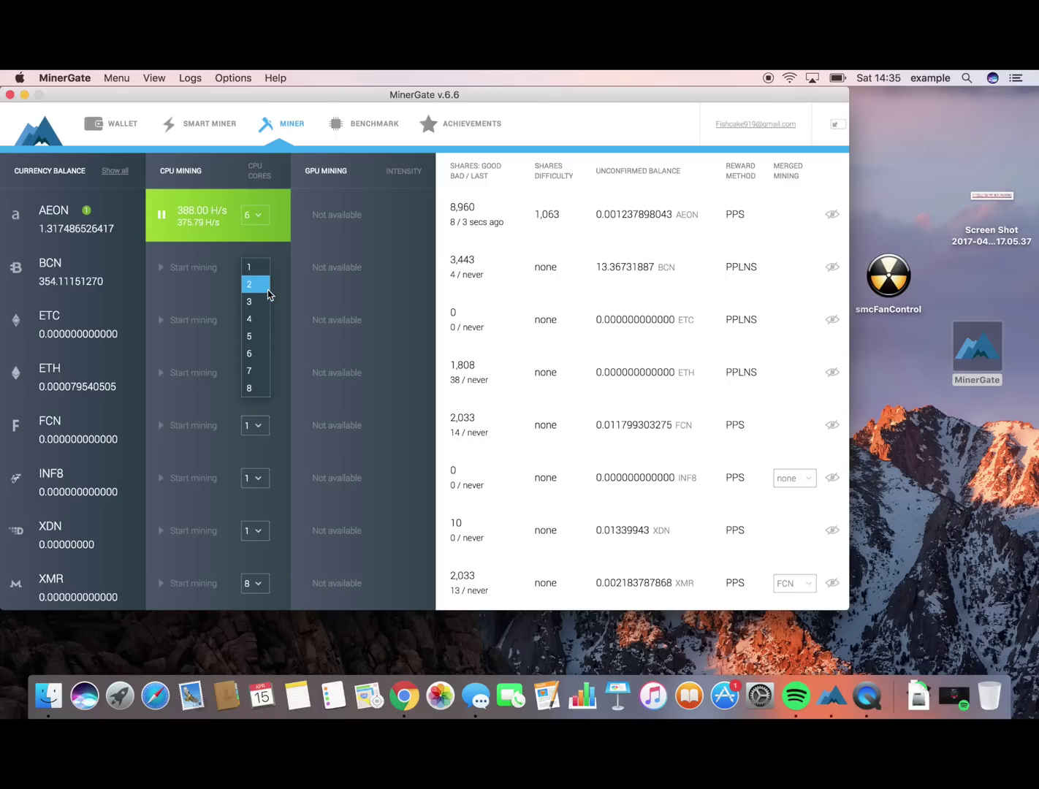
left_click(263, 285)
left_click(161, 269)
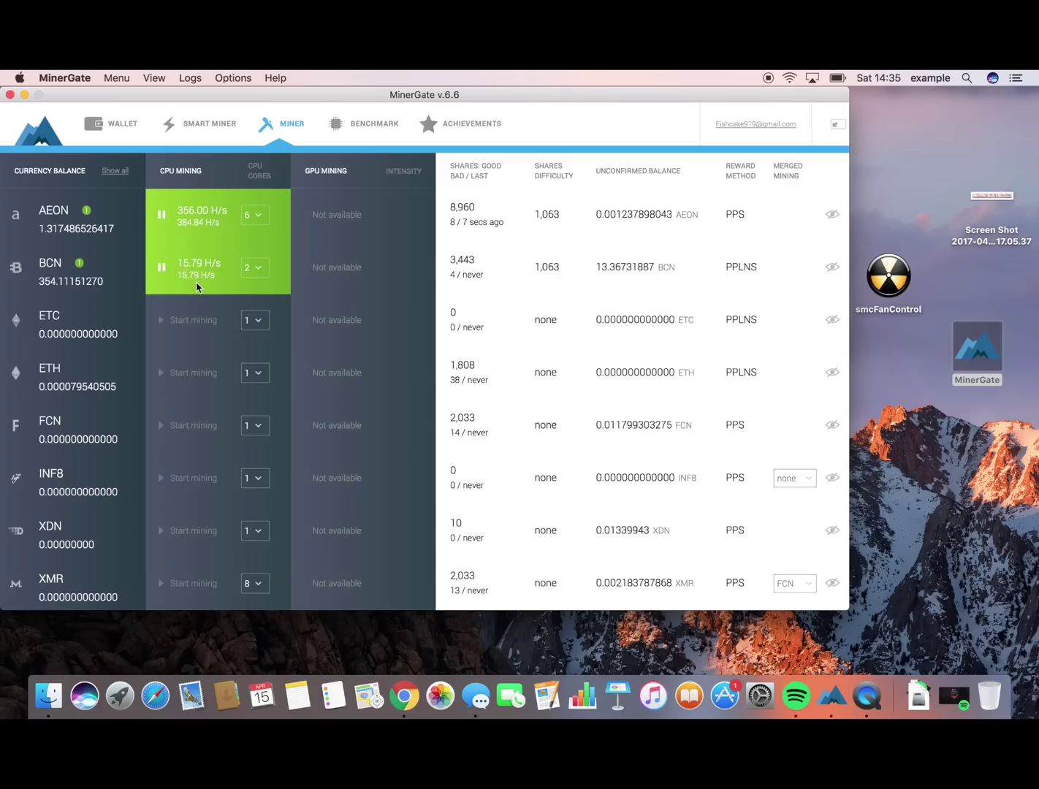
left_click(163, 267)
left_click(159, 219)
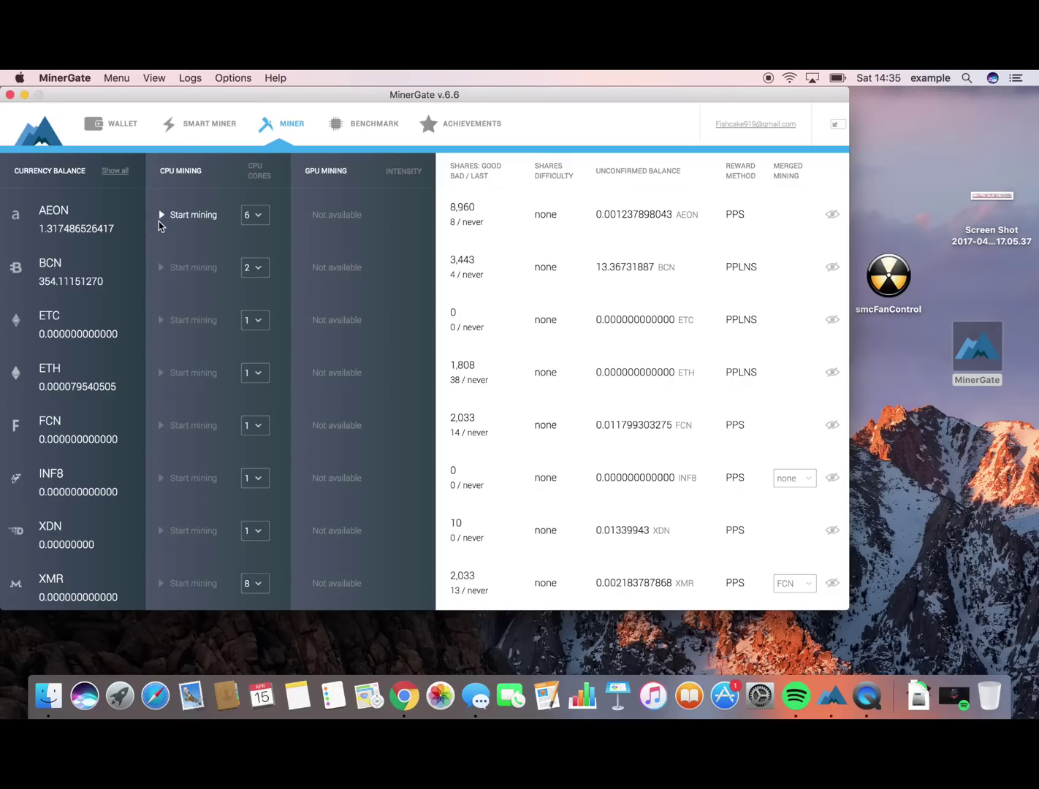
Step: Start the CPU/GPU hardware benchmark on the Benchmark page
left_click(370, 133)
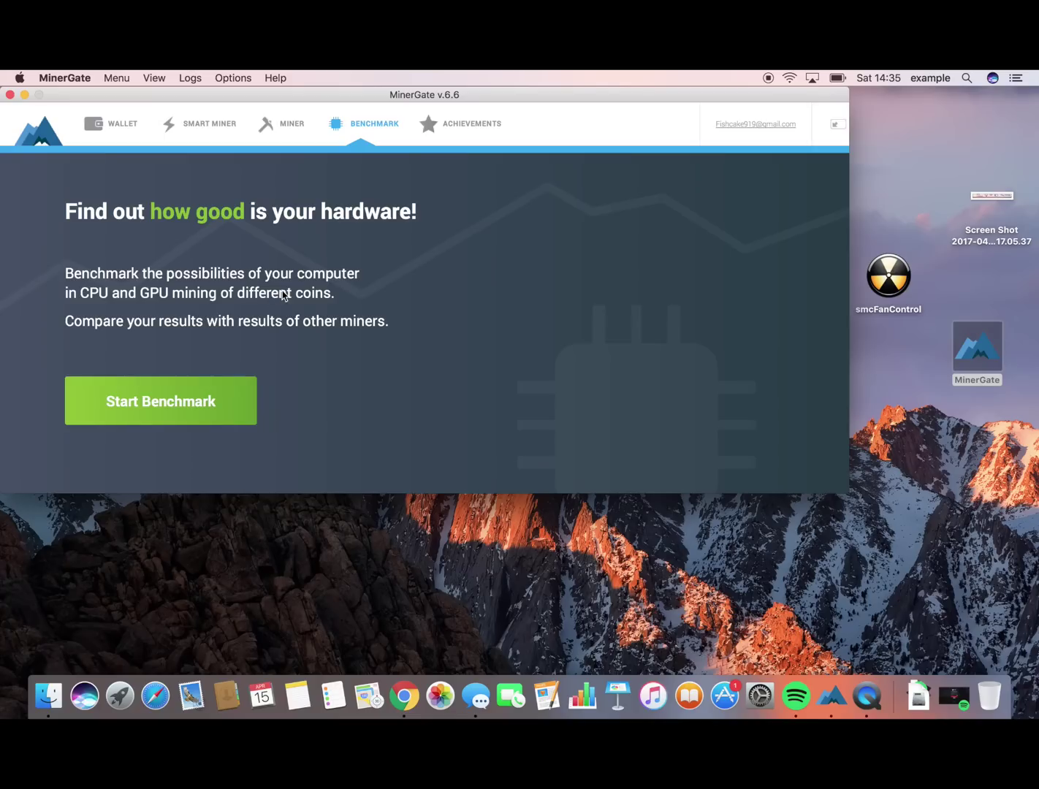
left_click(192, 420)
Step: Scroll through the achievements collection on the Achievements page
left_click(478, 133)
scroll(413, 255, "down", 5)
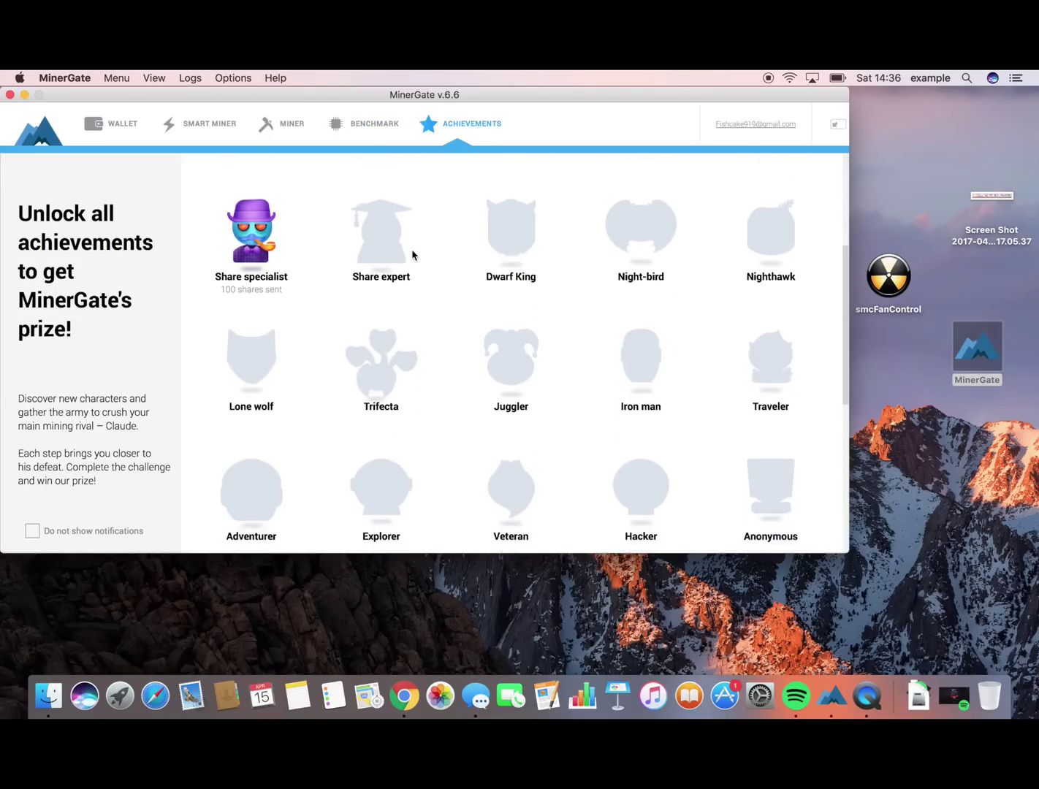
scroll(412, 255, "up", 4)
scroll(412, 255, "up", 1)
scroll(413, 255, "down", 5)
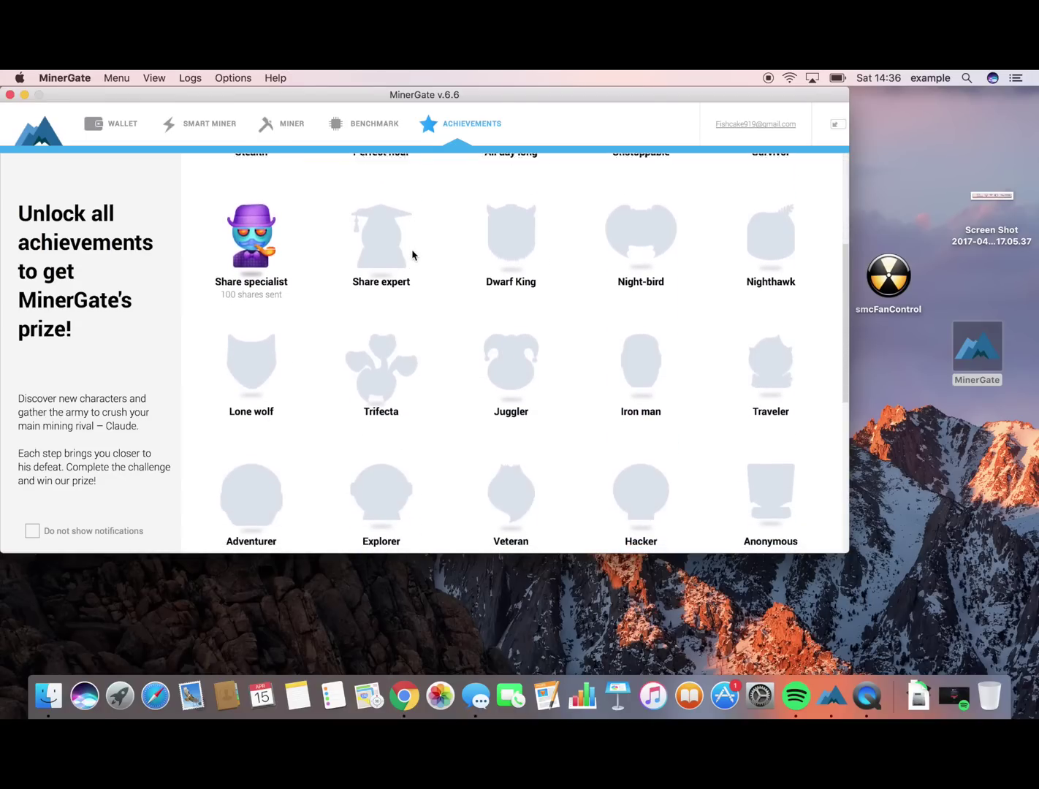
Step: Cycle through Wallet, Smart Miner and Miner, ending on the Wallet's 1.317486526417 AEON balance
left_click(137, 127)
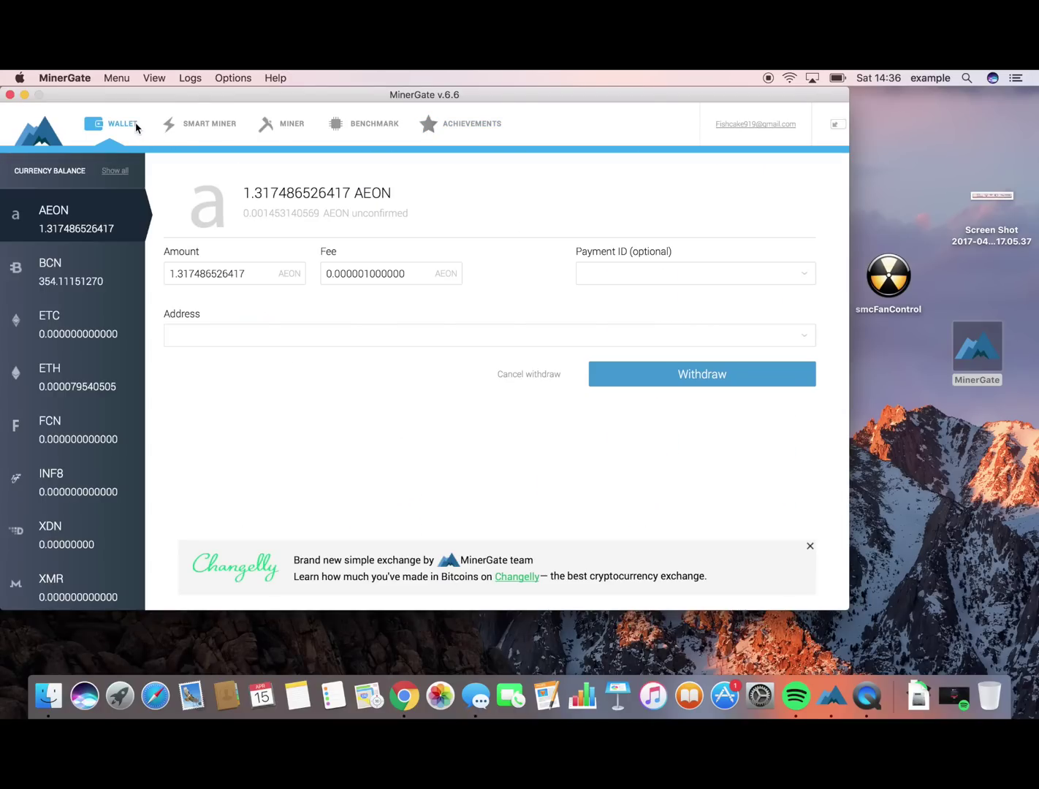
left_click(222, 128)
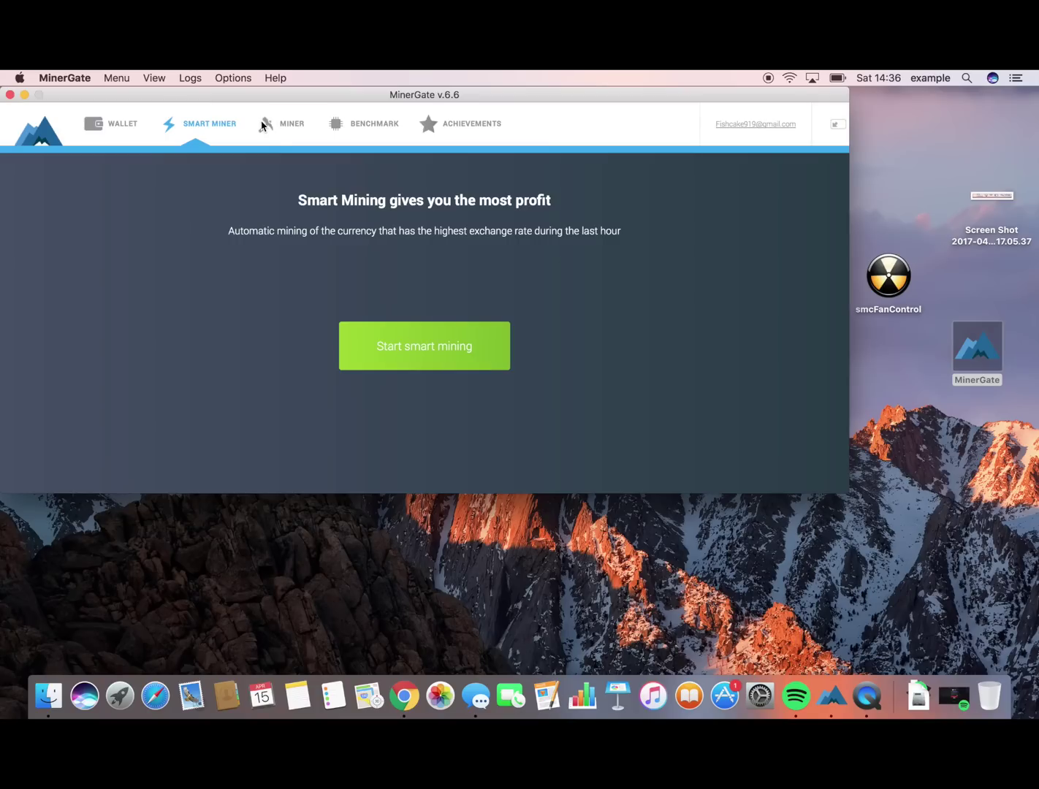
left_click(264, 125)
left_click(135, 131)
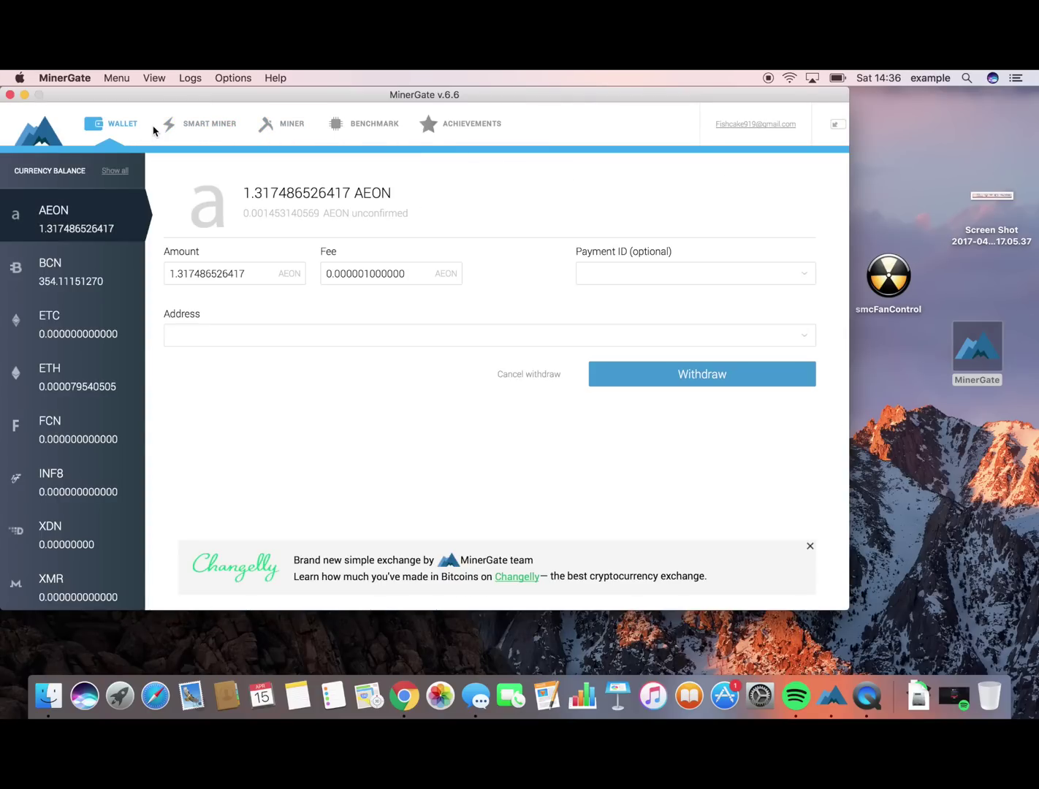